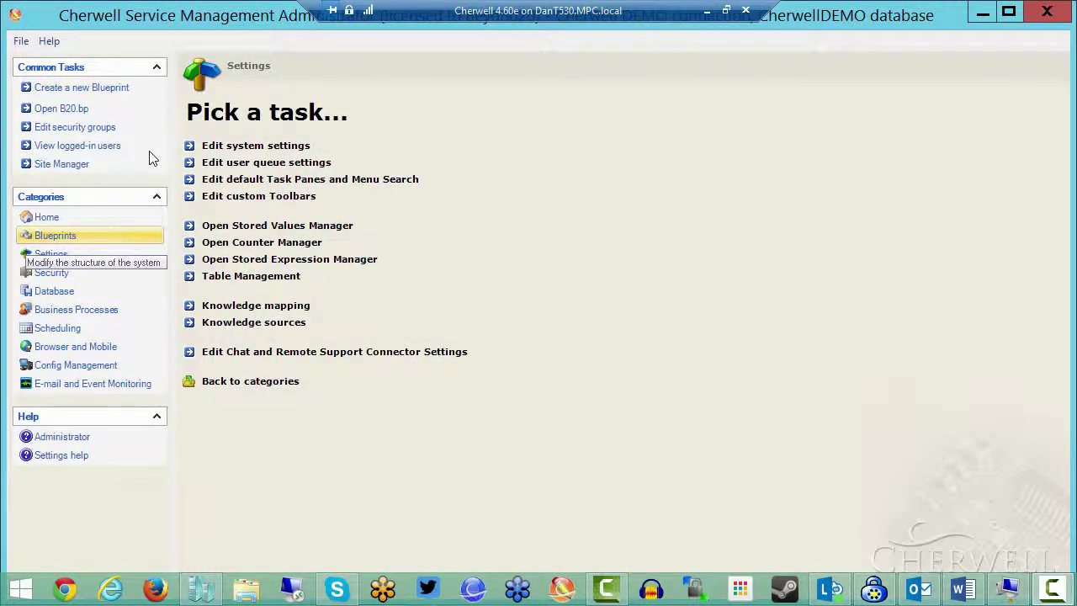
- Review the Incident SubCategory records in Table Management and close the table
click(62, 217)
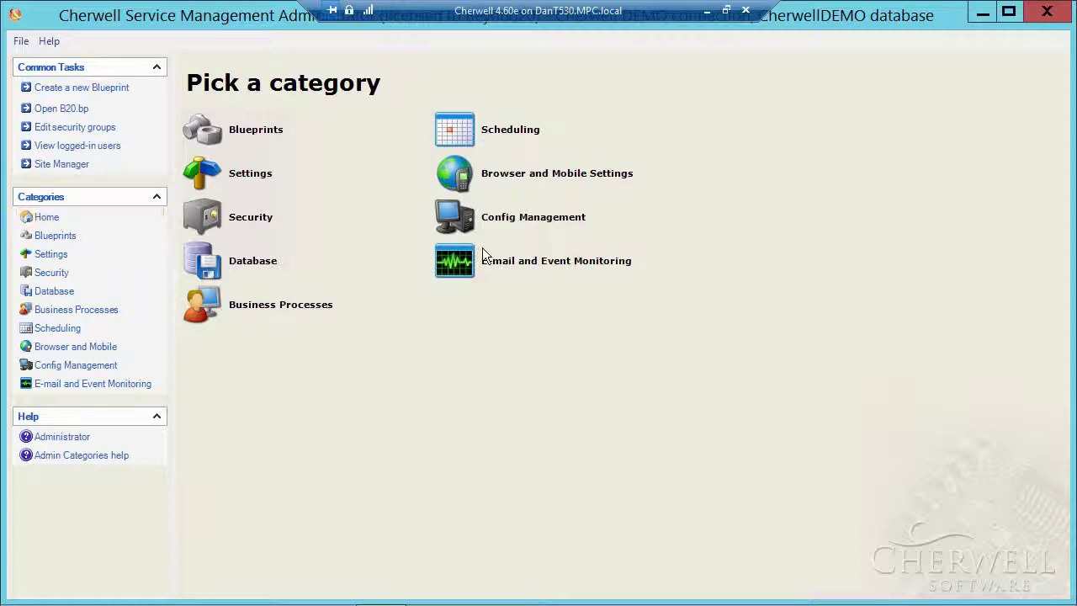
click(244, 267)
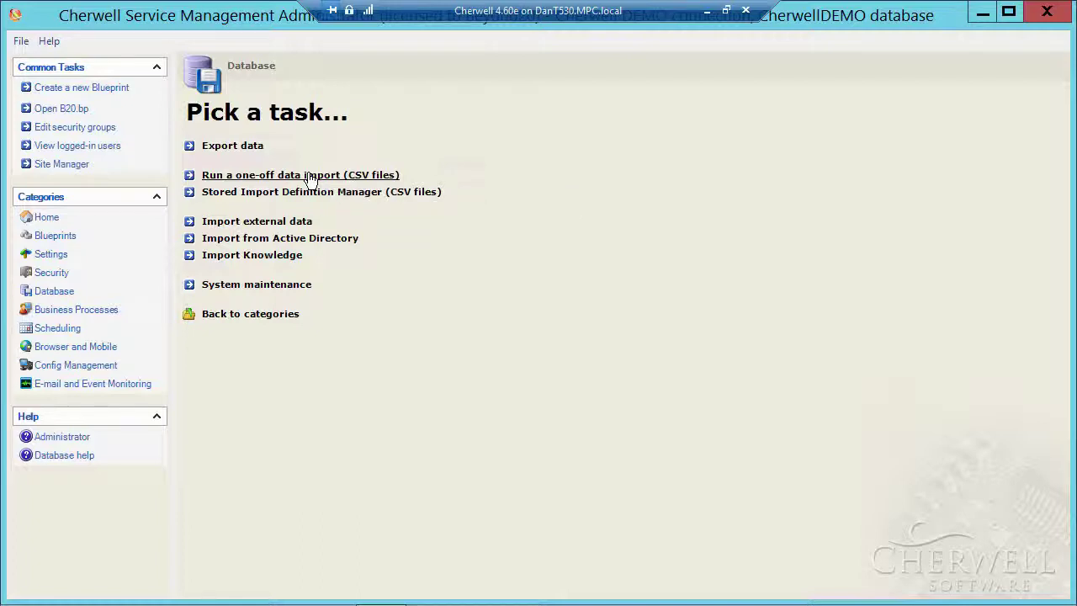
click(65, 259)
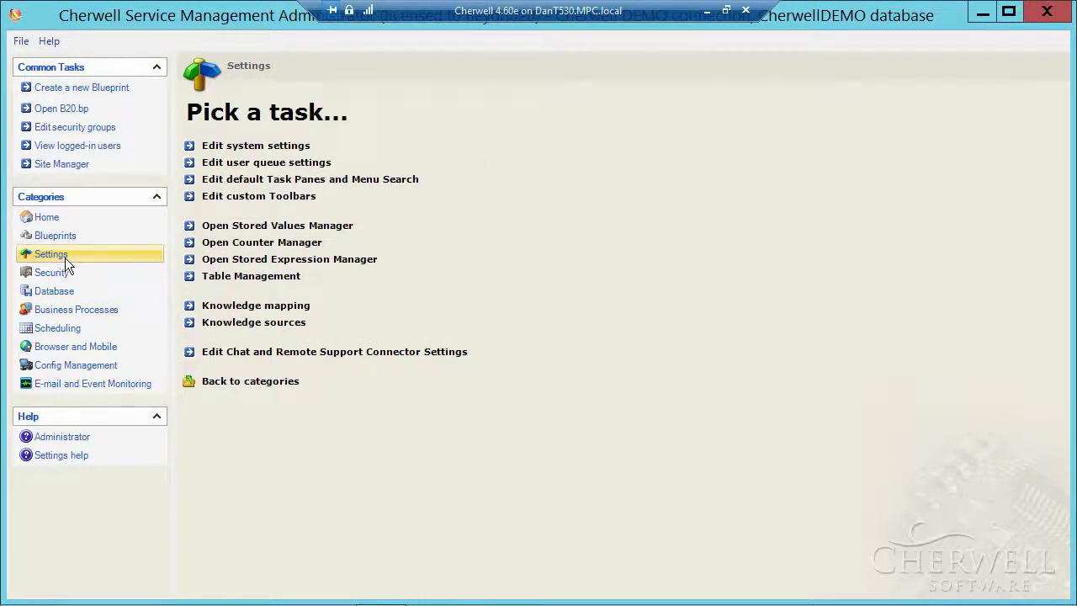
click(236, 278)
click(283, 116)
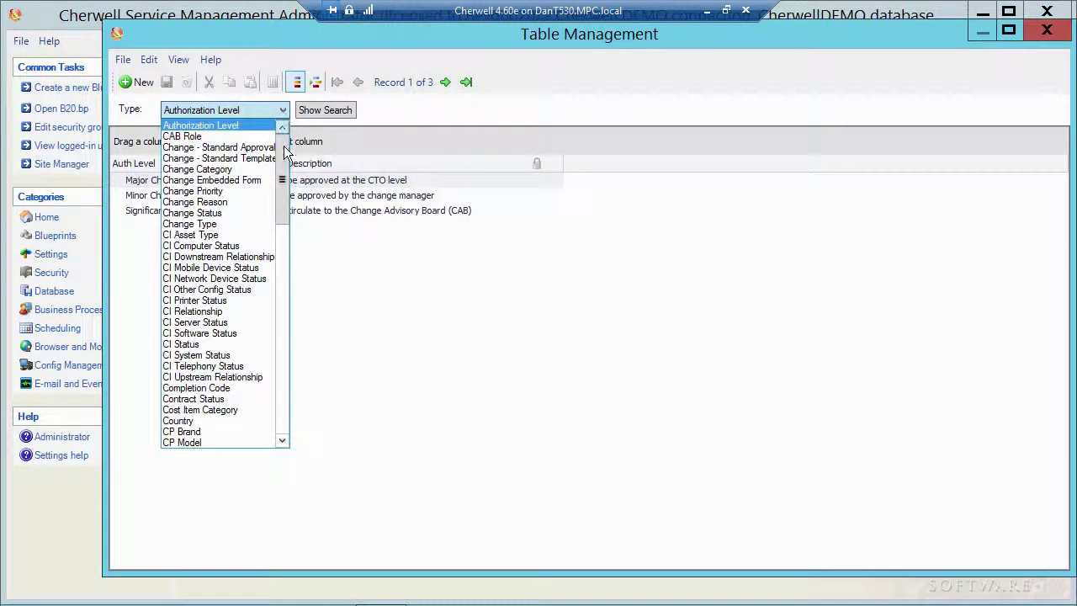
drag(284, 156, 281, 227)
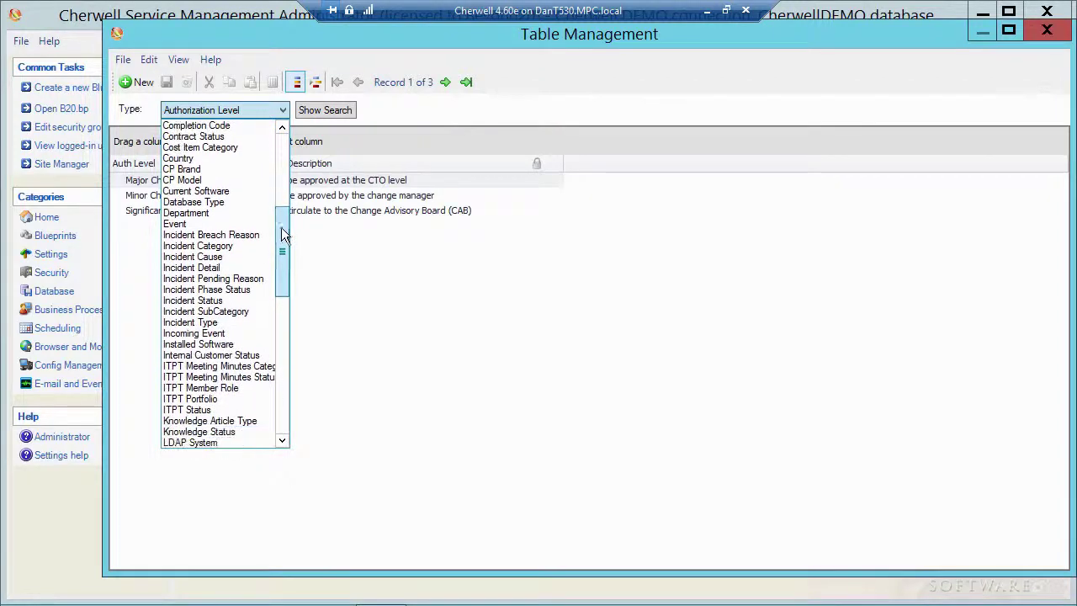
click(244, 310)
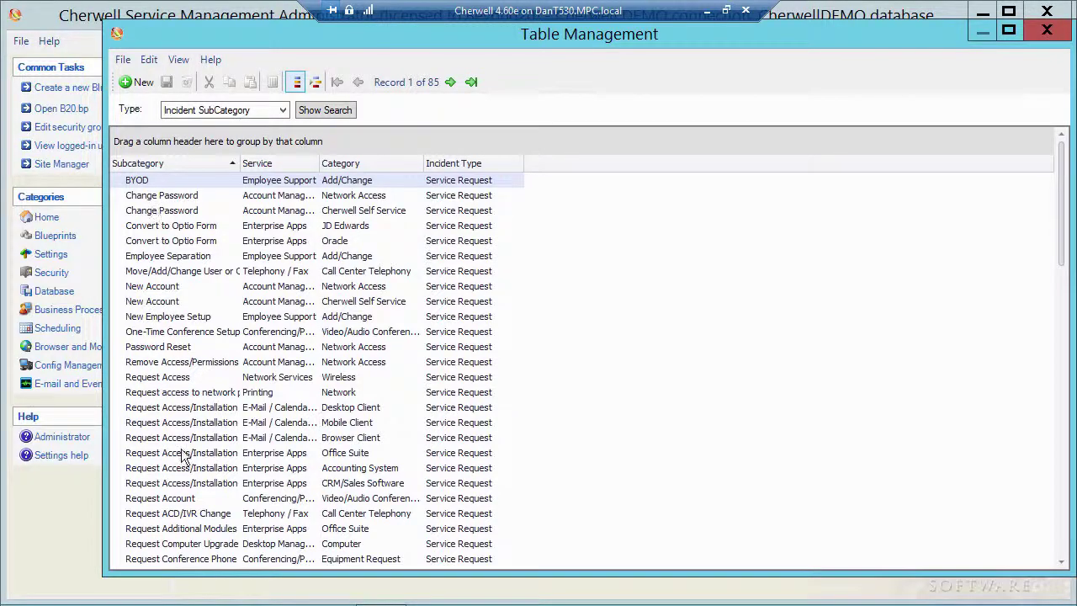
click(1047, 32)
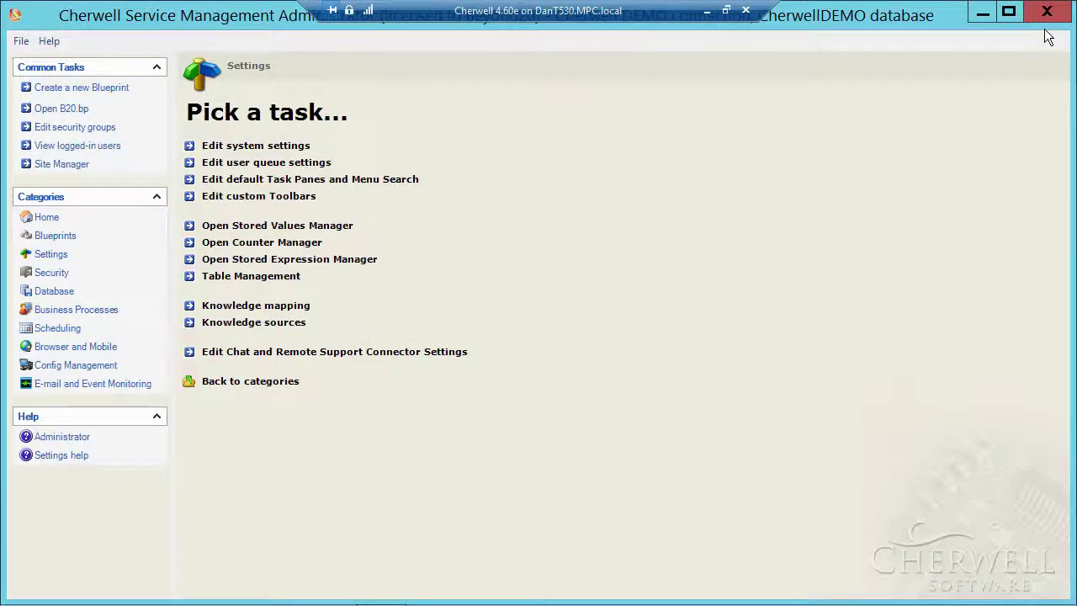
- Set up a data export of the Incident SubCategory business object to Incident SubCategory.csv on the Desktop, and cancel the export
click(50, 293)
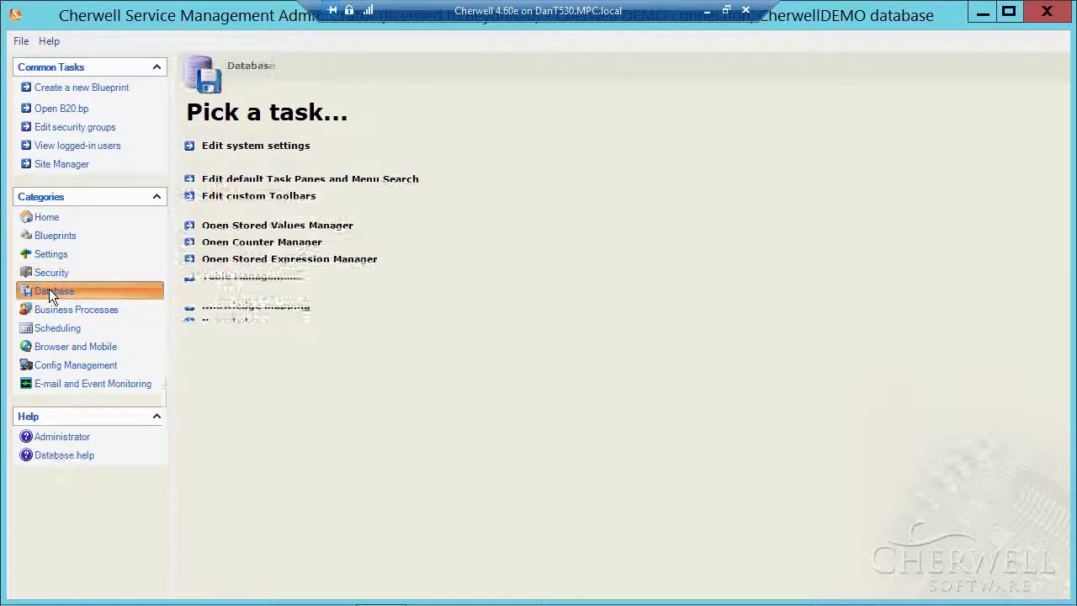
click(232, 149)
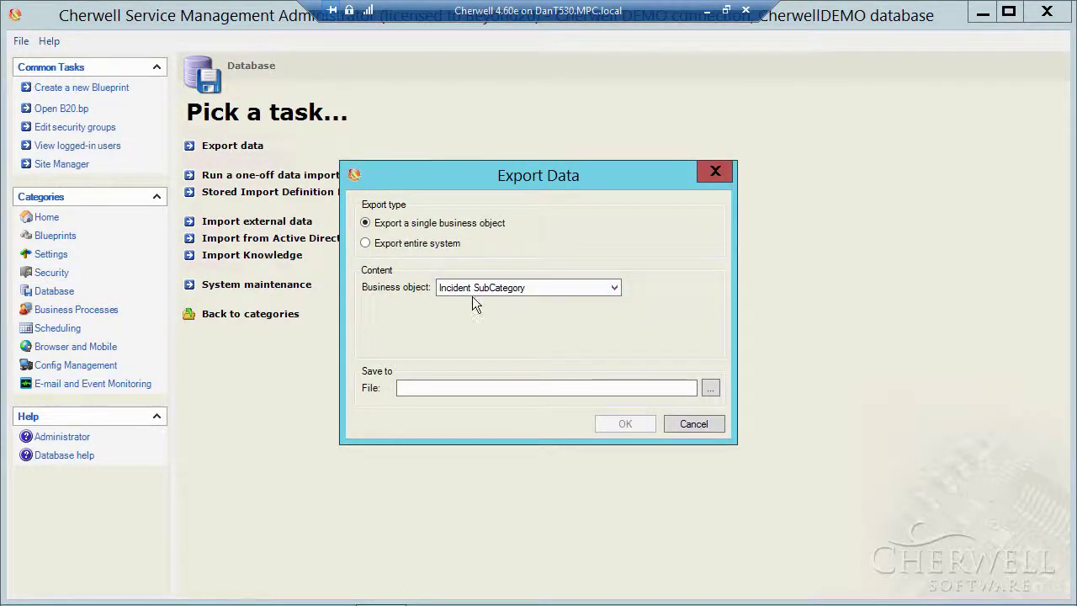
click(614, 288)
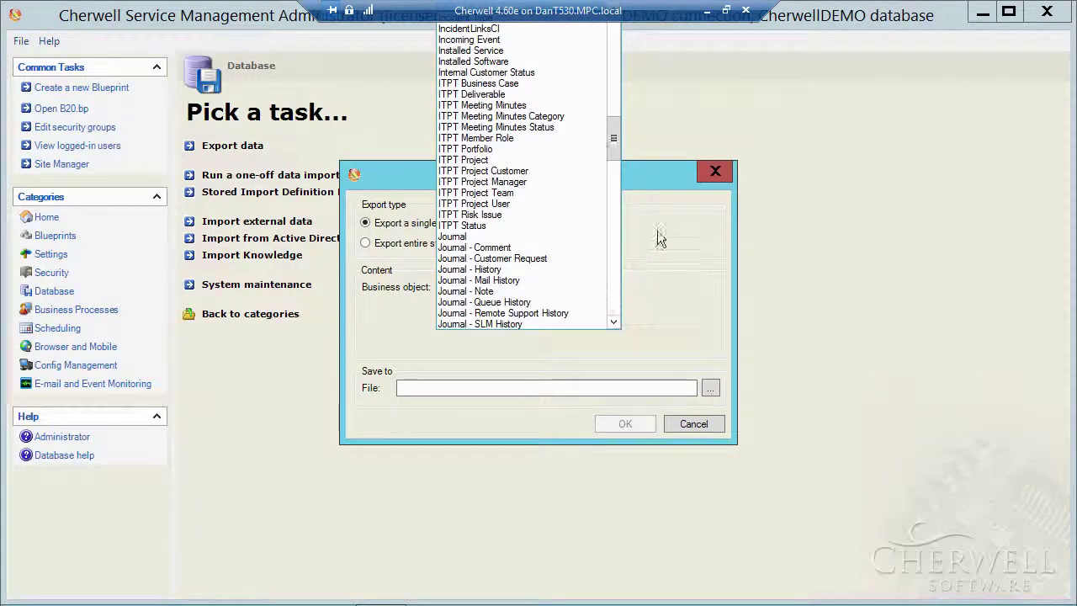
click(685, 119)
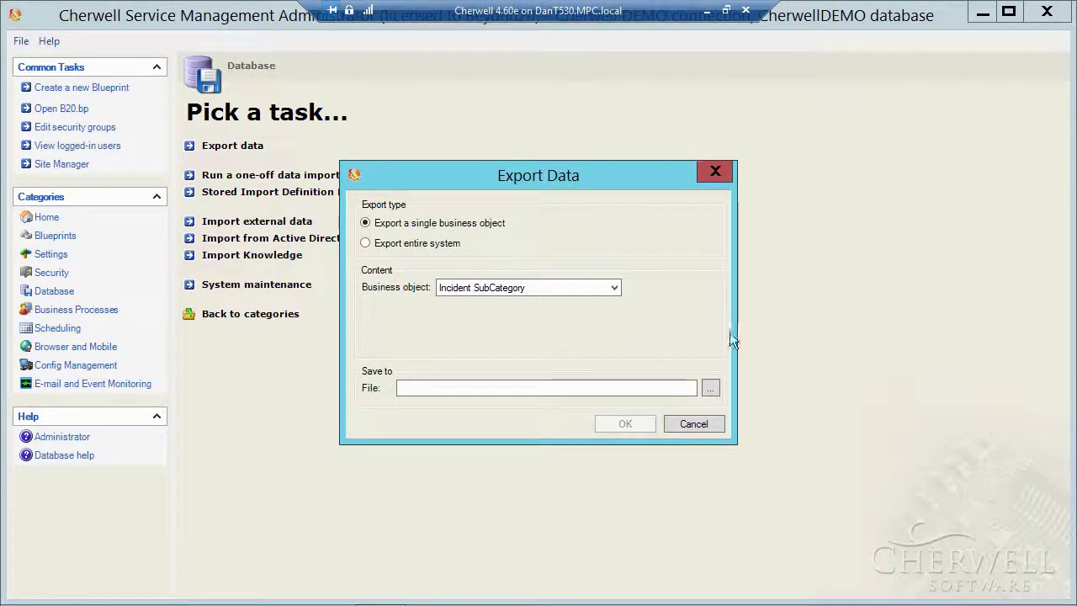
click(709, 388)
click(635, 289)
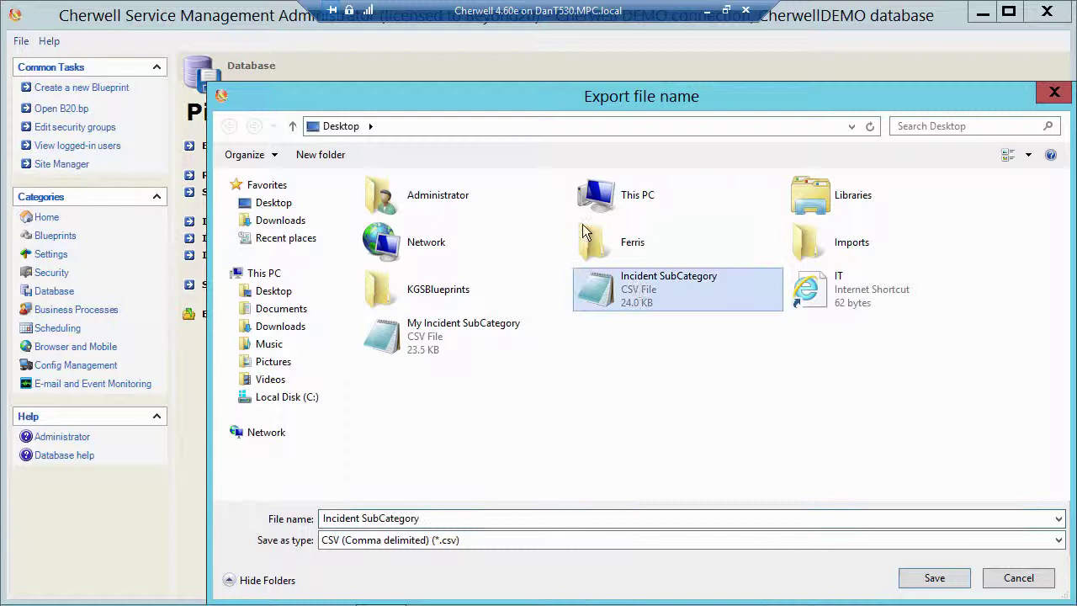
drag(476, 101, 401, 73)
click(871, 556)
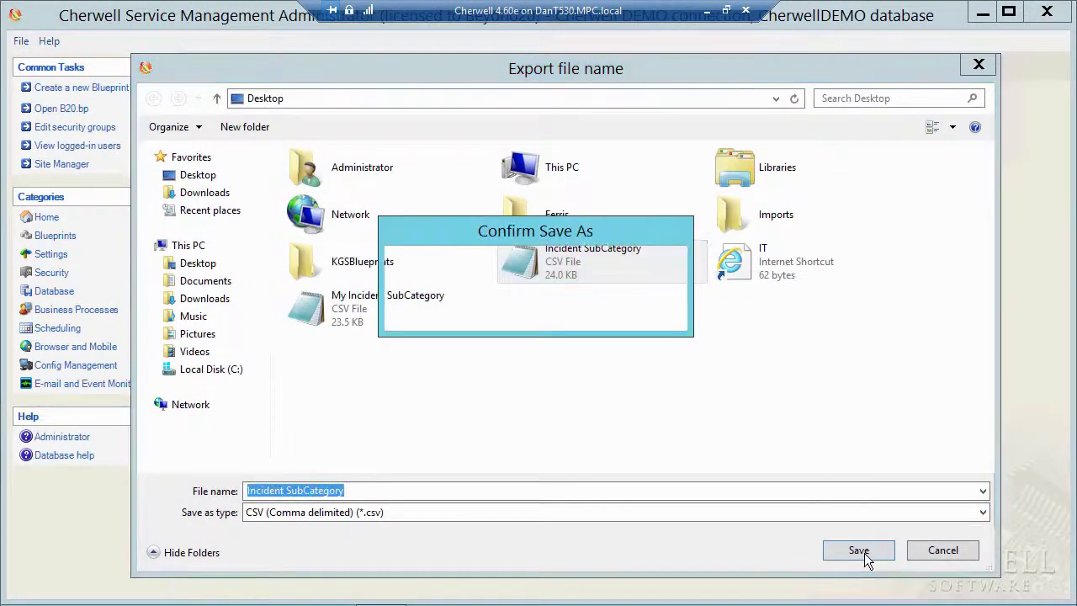
click(589, 314)
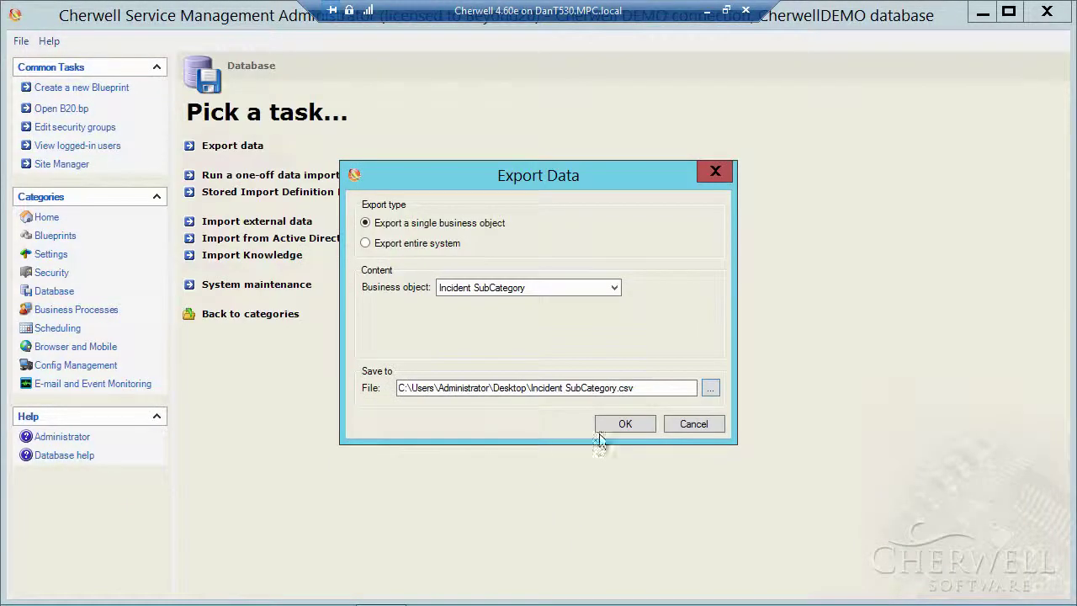
click(683, 424)
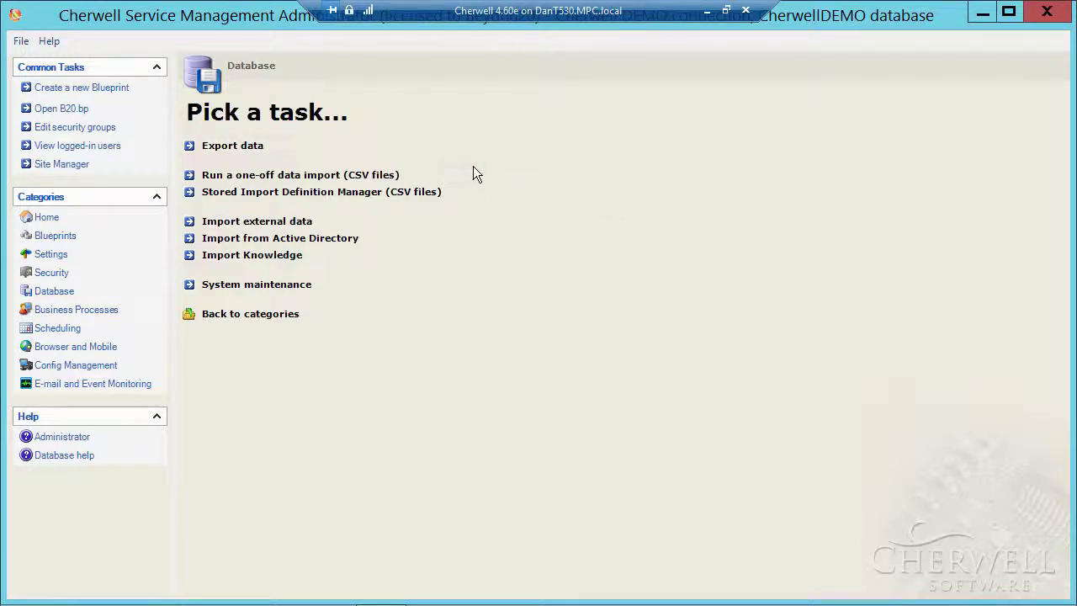
- Start a one-off CSV data import and choose My Incident SubCategory.csv from the Desktop as the import file
click(218, 178)
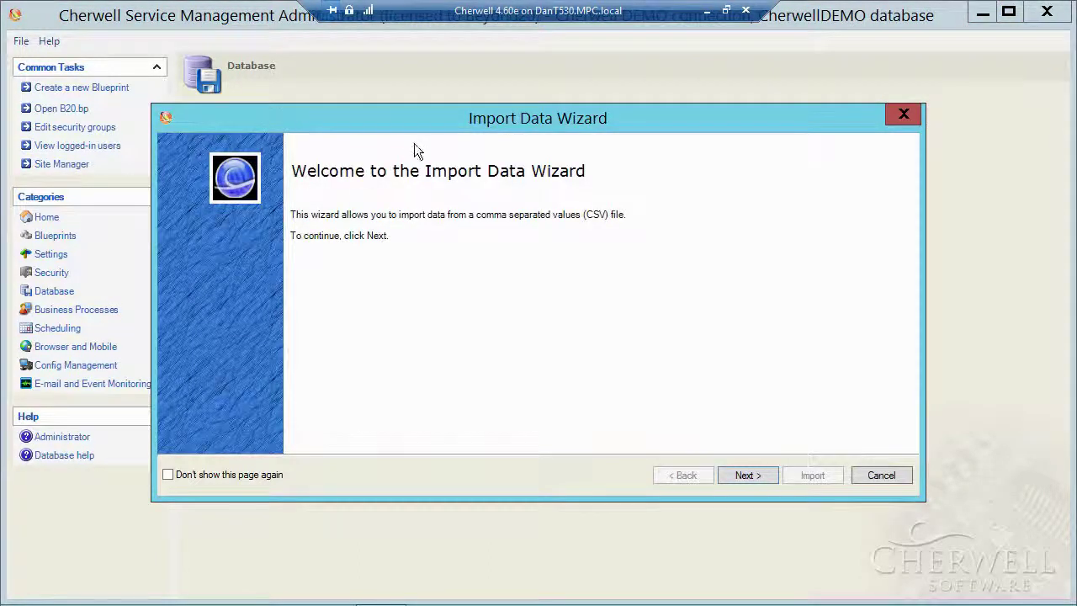
drag(412, 118, 370, 73)
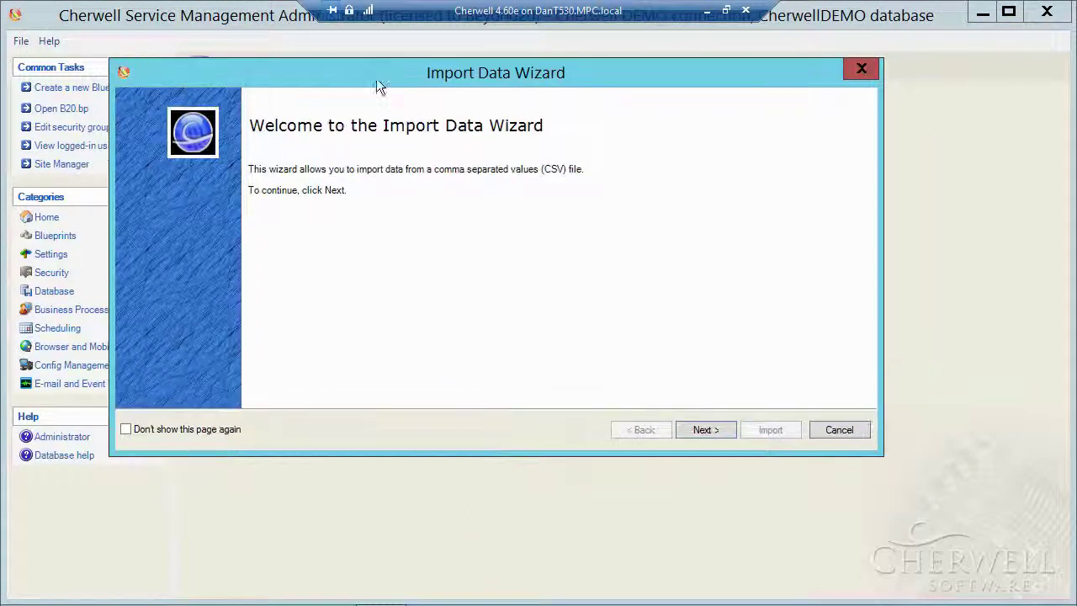
click(703, 429)
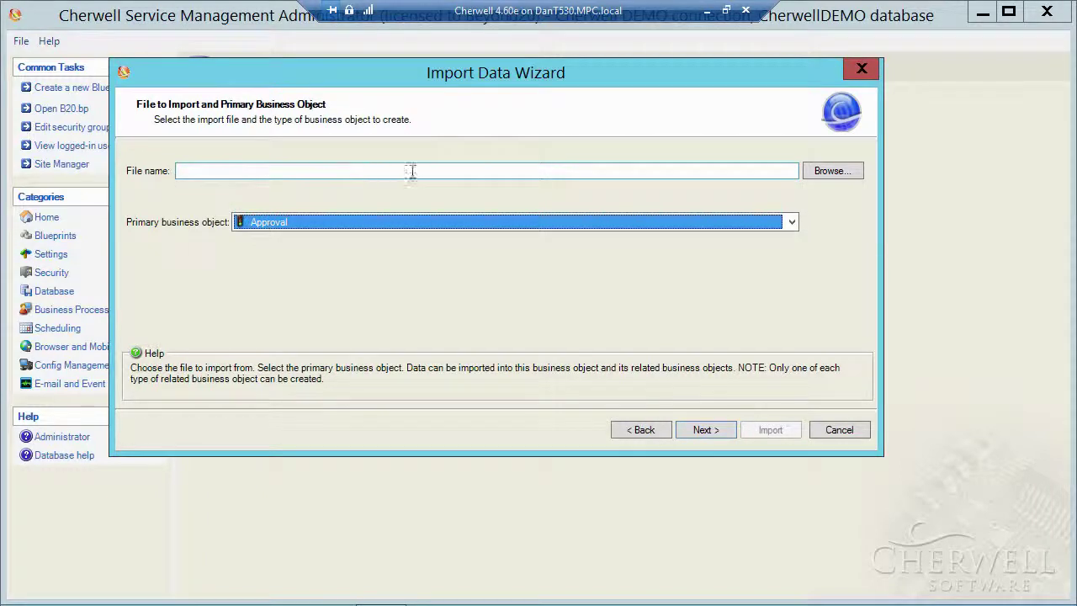
click(835, 171)
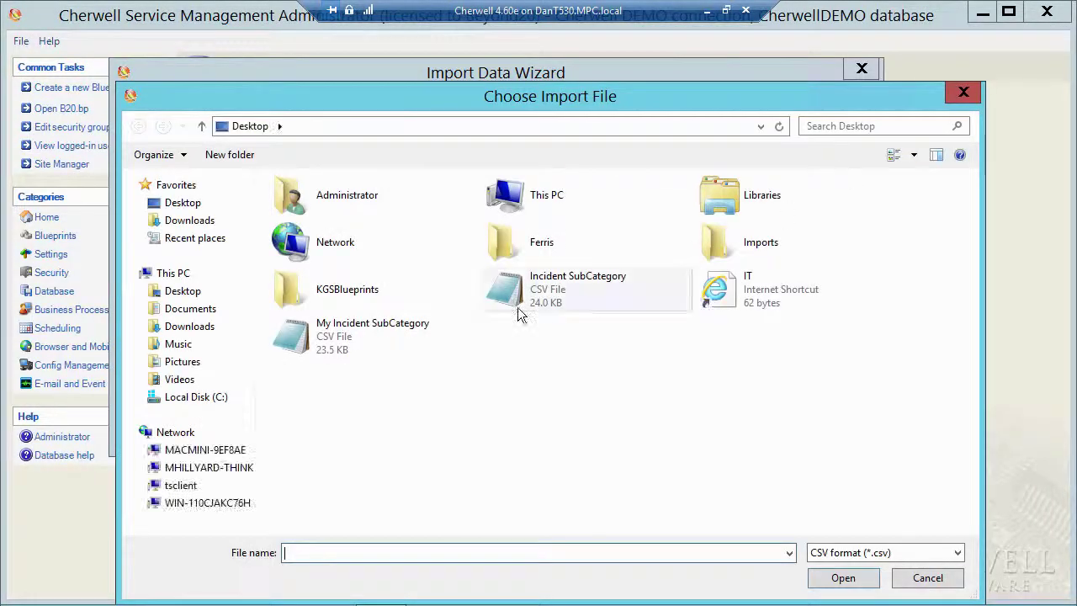
click(334, 335)
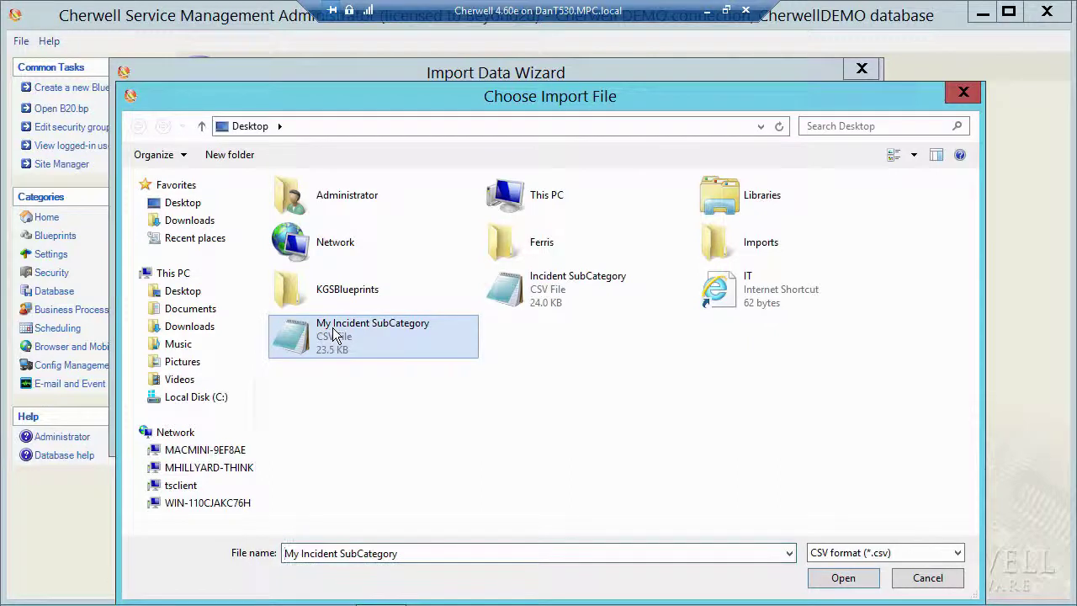
click(843, 581)
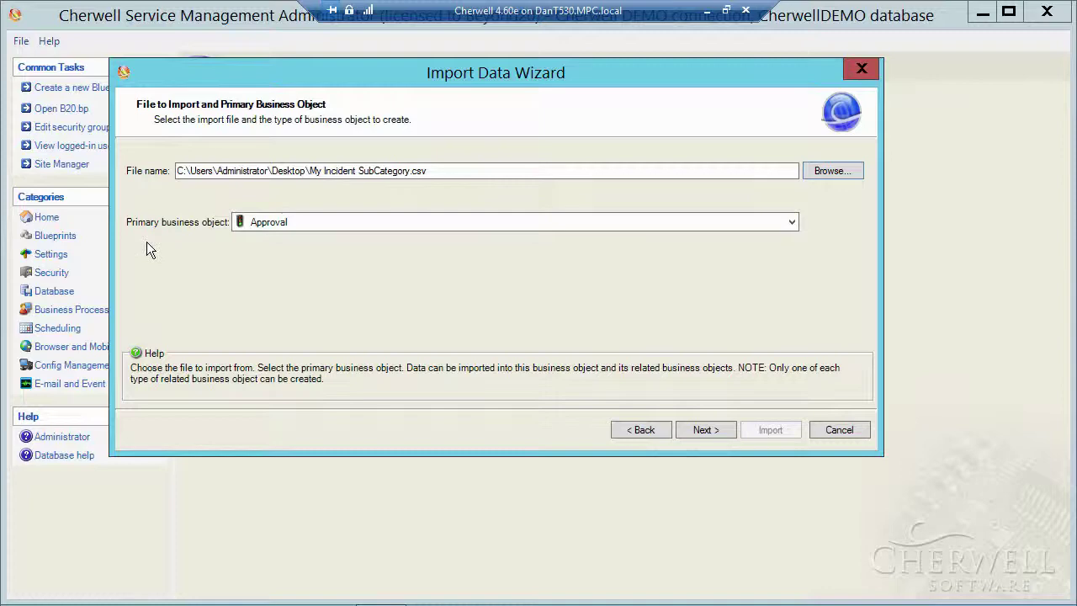
- Set the import's primary business object to Incident SubCategory and continue to the column mapping
click(792, 222)
scroll(619, 344, down, 15)
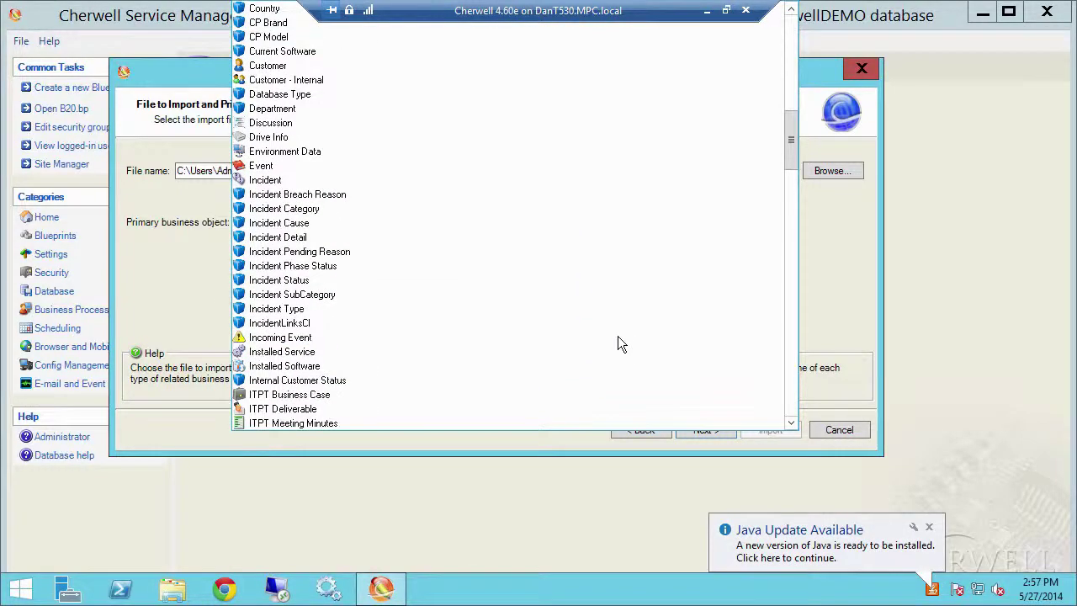
click(332, 295)
click(704, 429)
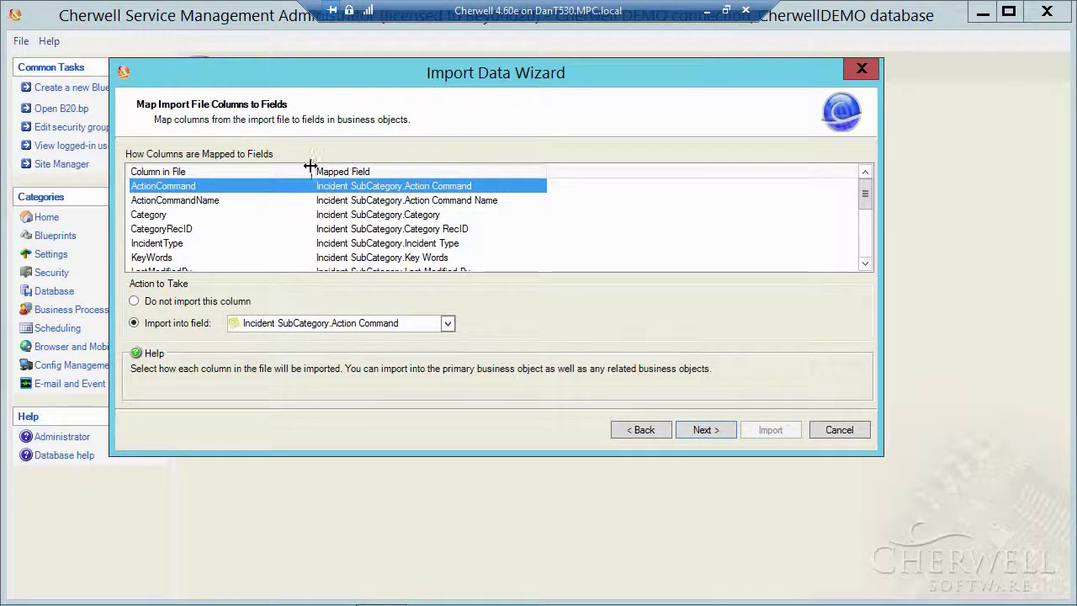
- Exclude the ActionCommand, ActionCommandName and KeyWords columns from the import after reviewing the available mapping fields
drag(312, 165, 289, 167)
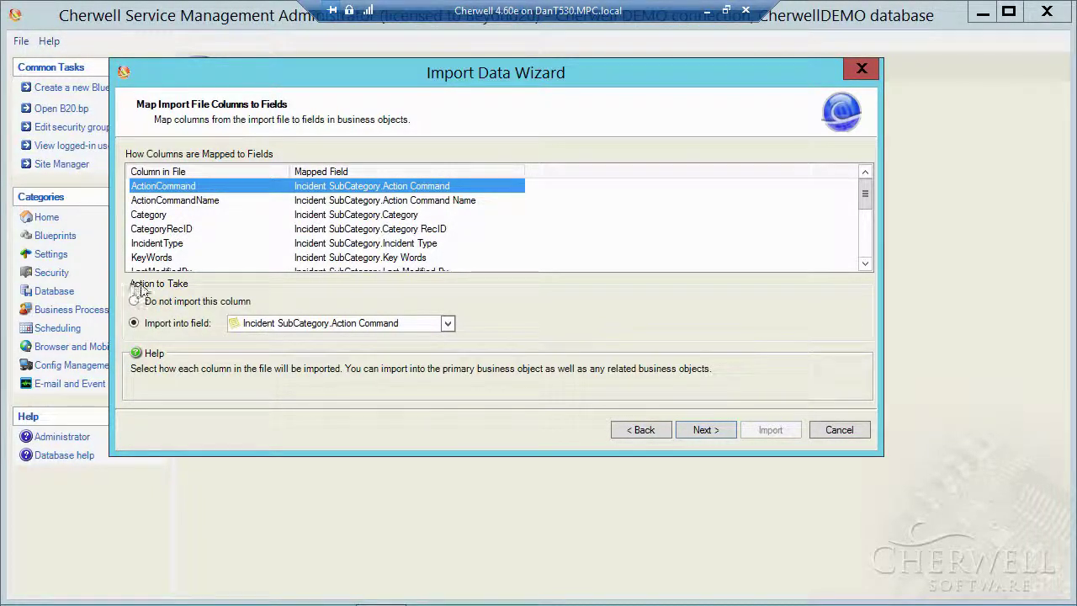
click(448, 324)
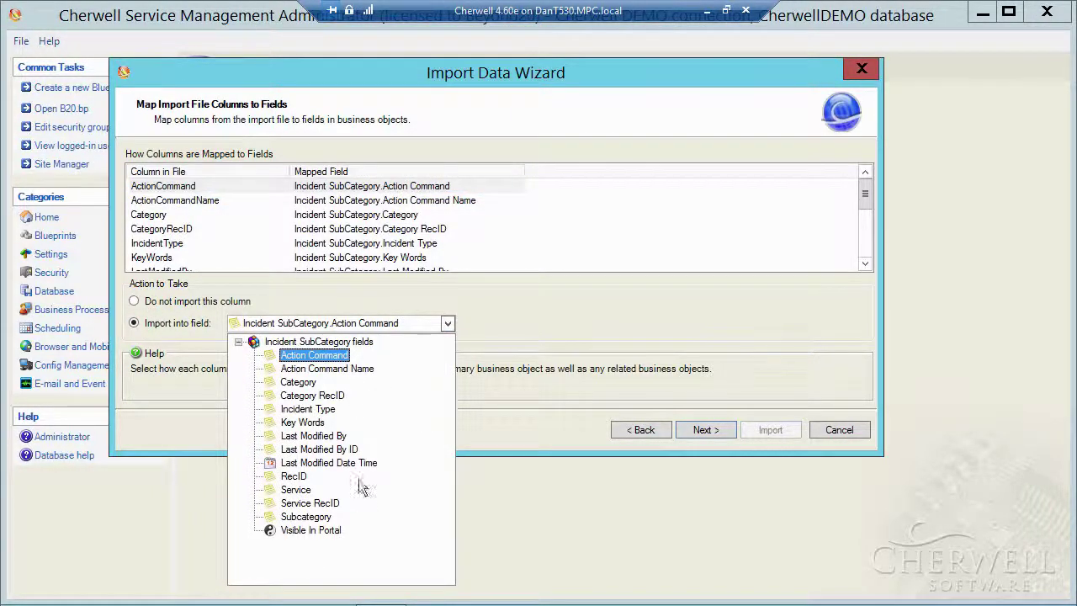
click(555, 291)
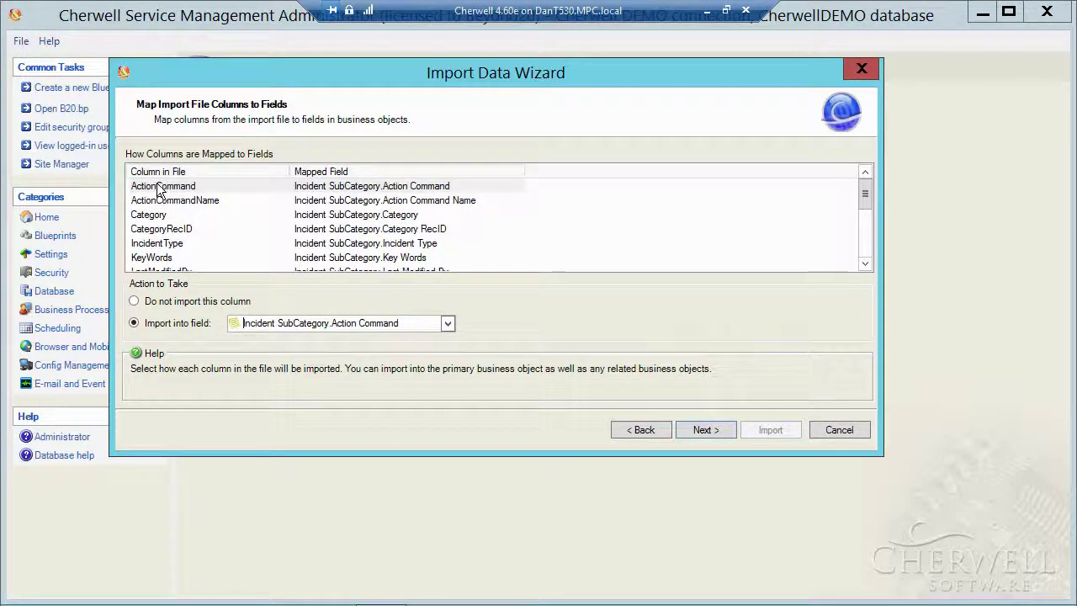
click(135, 302)
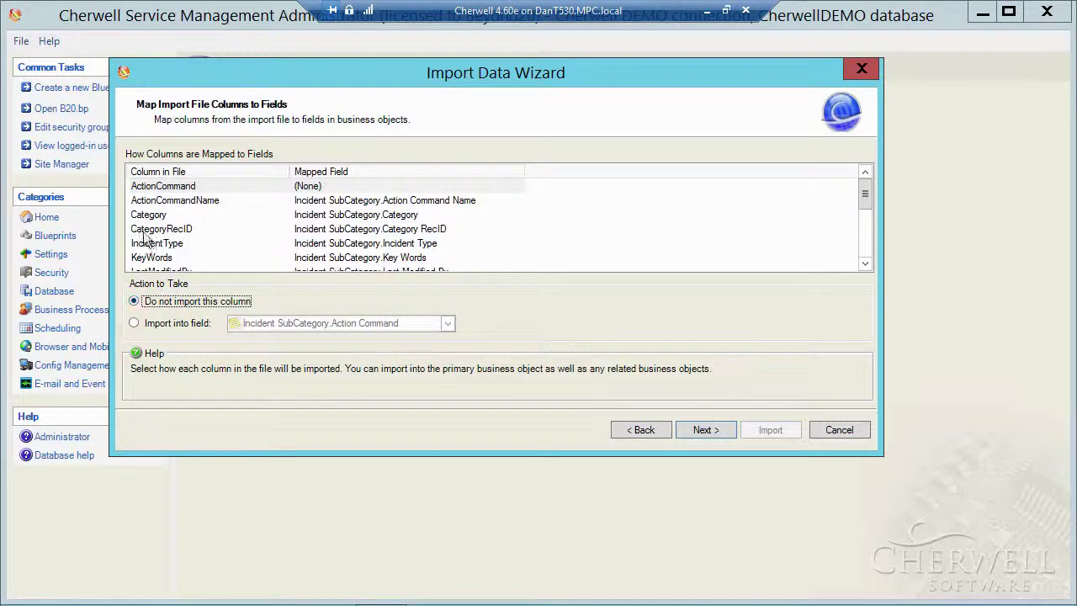
click(155, 202)
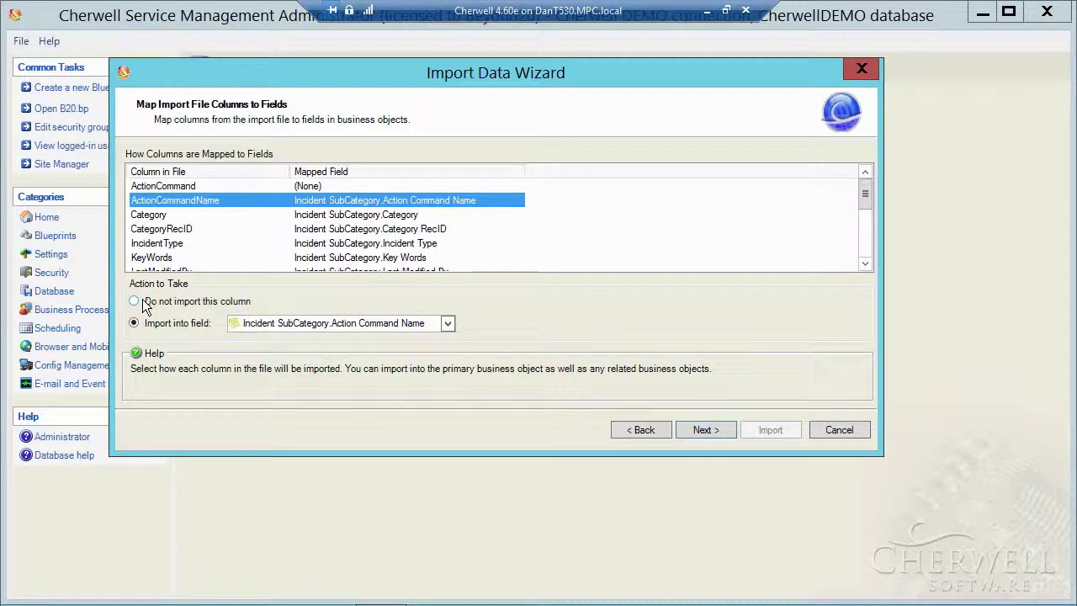
click(146, 302)
click(152, 258)
click(156, 302)
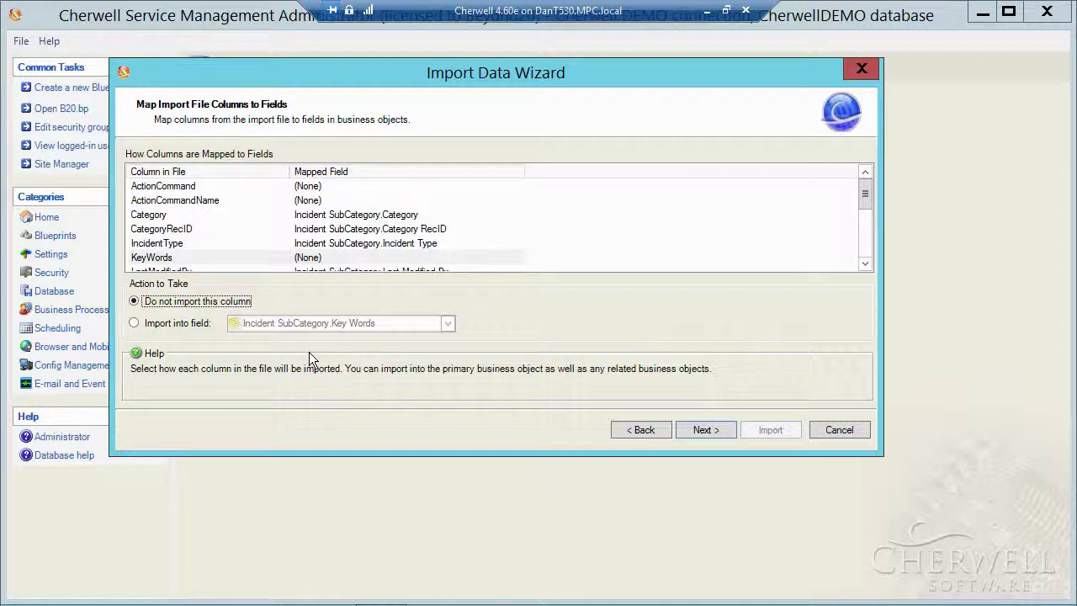
- Return to the file selection page, go forward to the column mapping again, and cancel the import
click(633, 430)
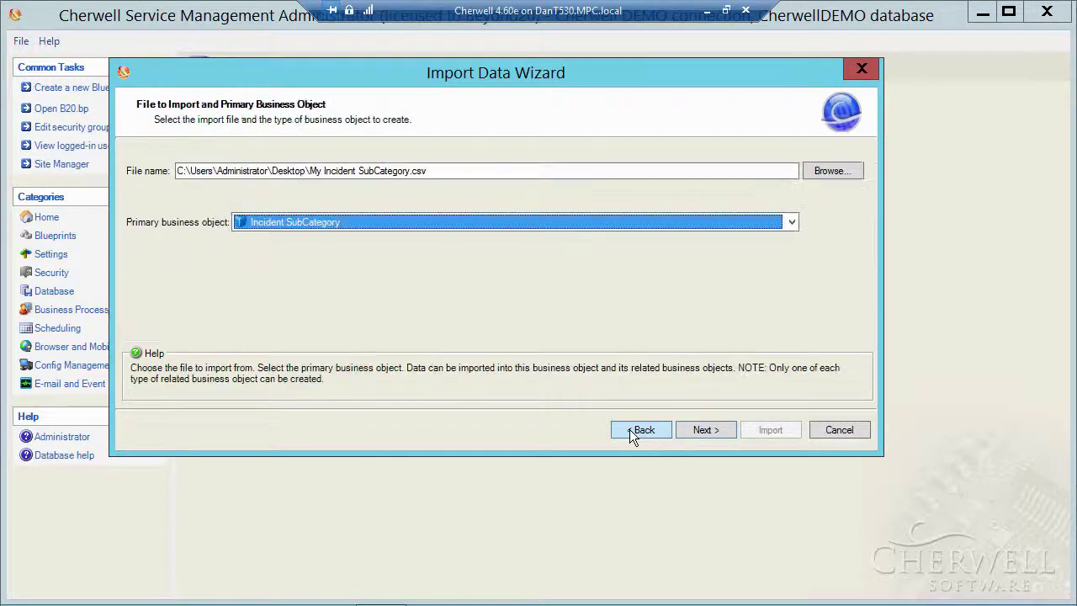
click(695, 430)
click(826, 430)
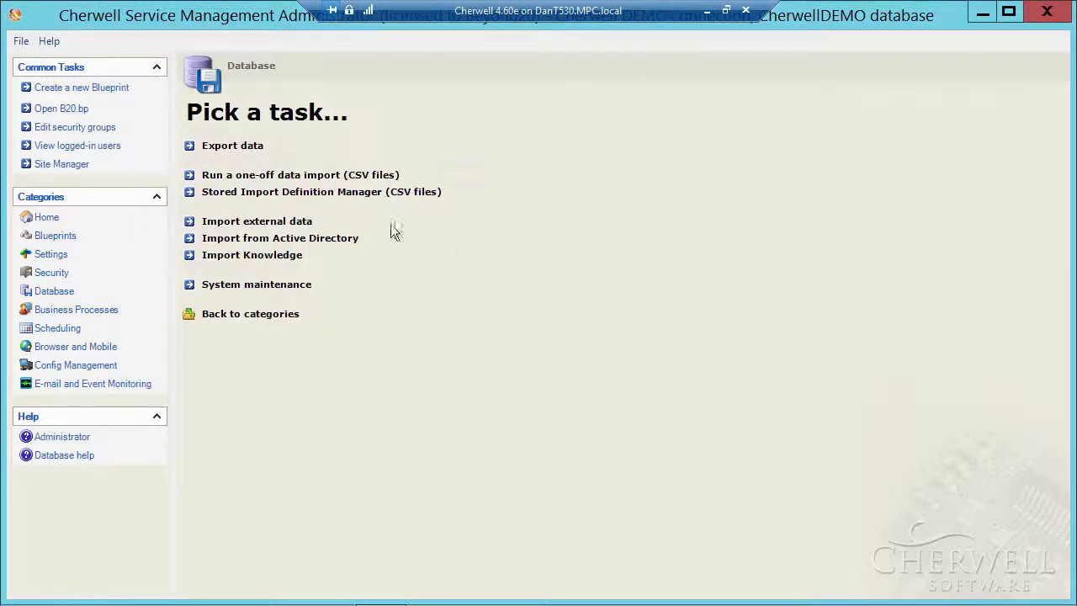
- Start a new one-off CSV data import with My Incident SubCategory.csv from the Desktop as the import file
click(220, 177)
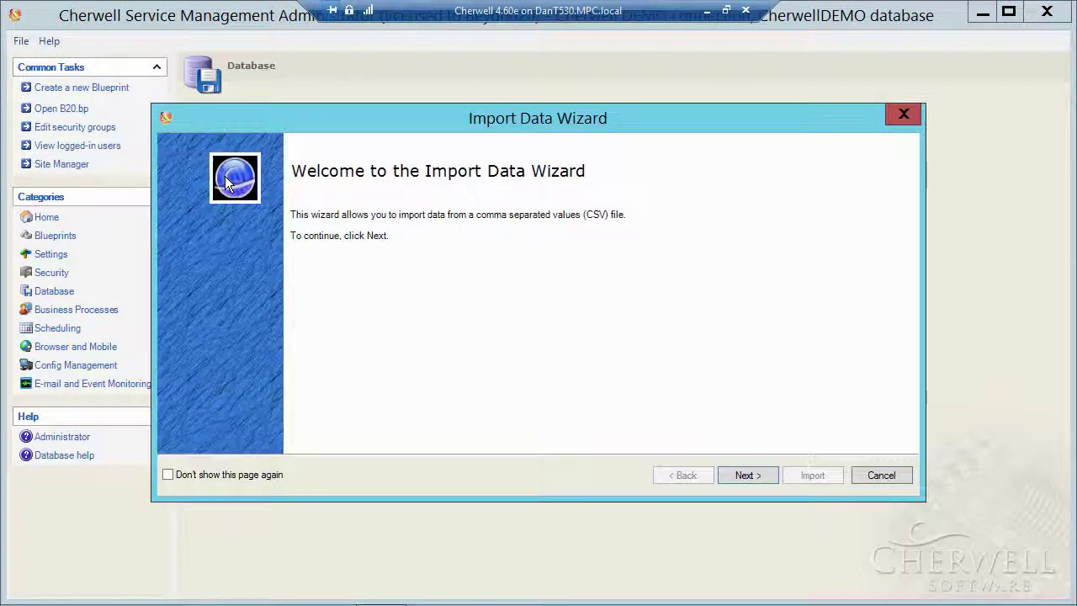
click(737, 474)
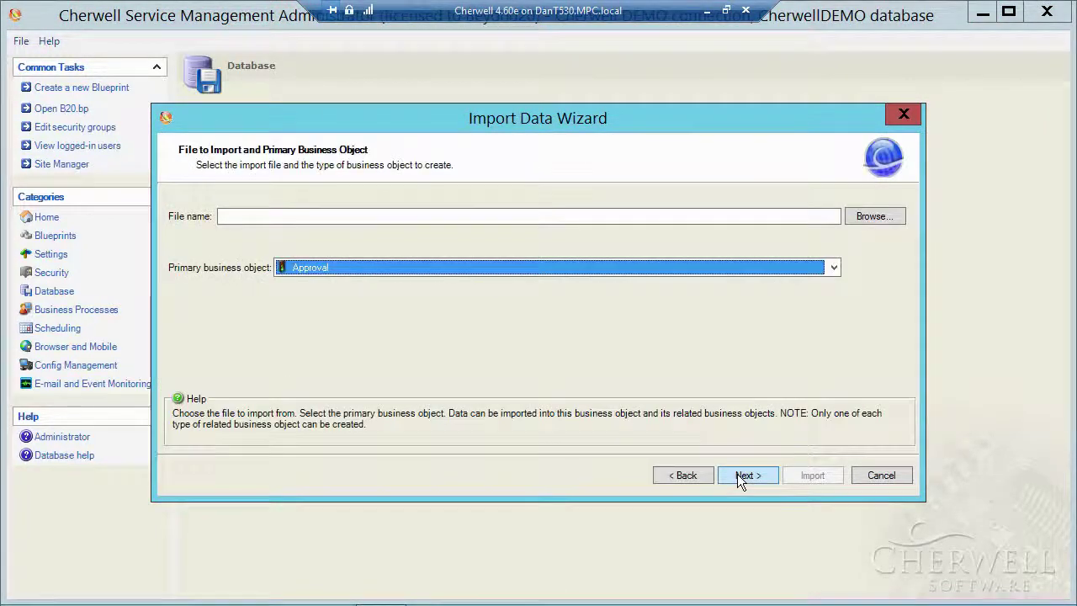
click(867, 217)
double_click(371, 334)
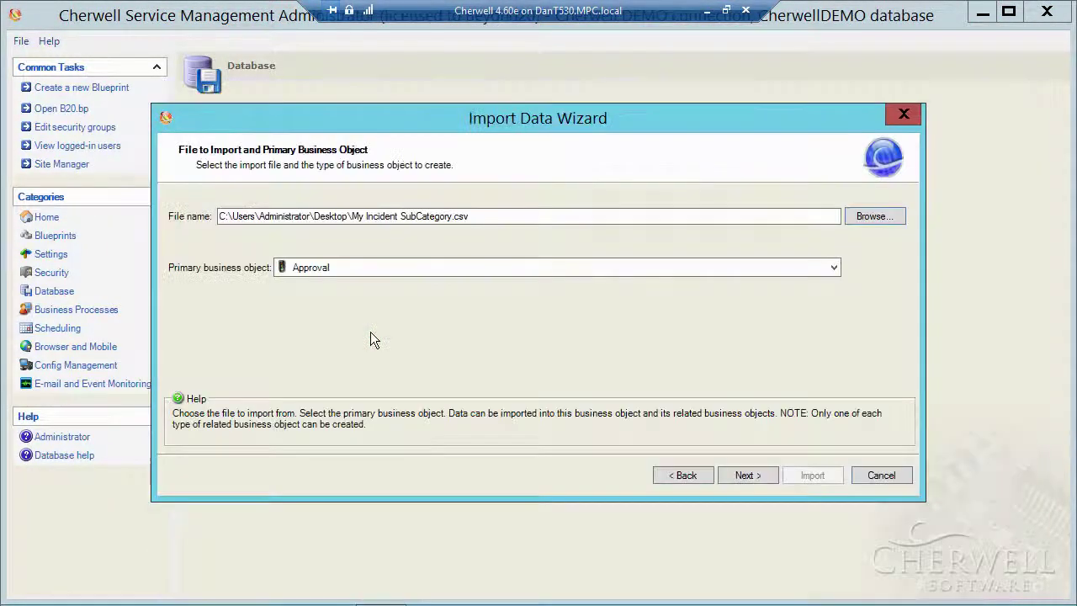
- Set the primary business object to Incident SubCategory and accept the default column mapping to reach the additional field values page
click(371, 267)
scroll(364, 368, down, 7)
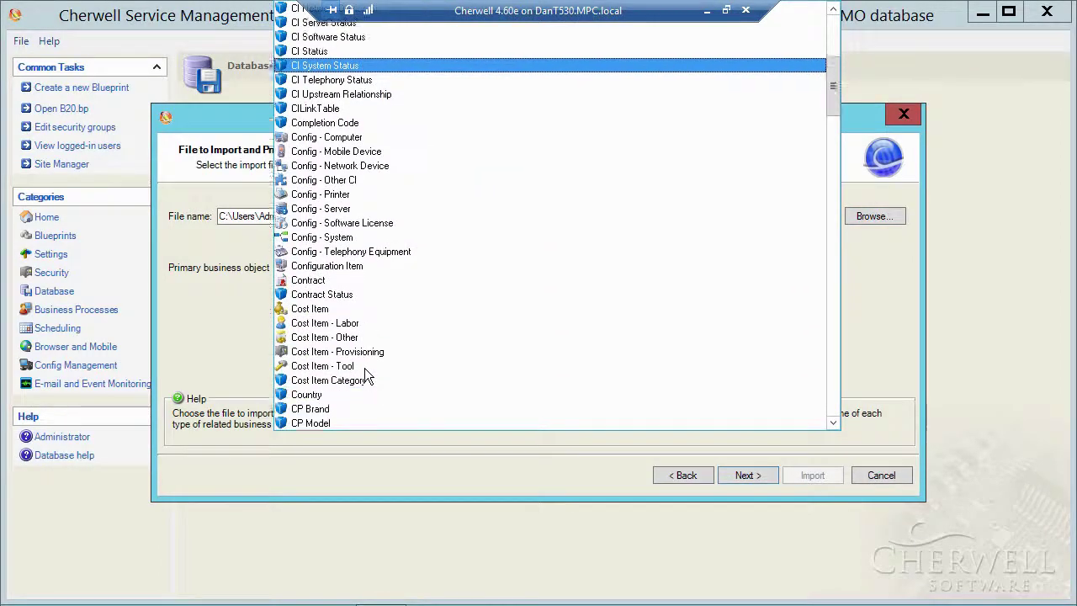
scroll(364, 369, down, 7)
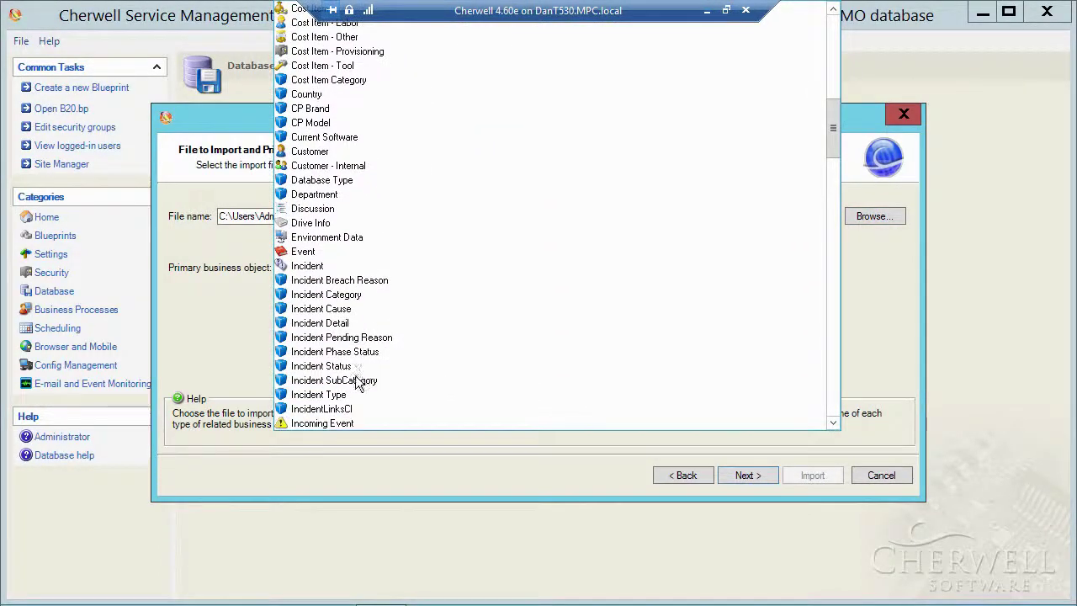
click(357, 380)
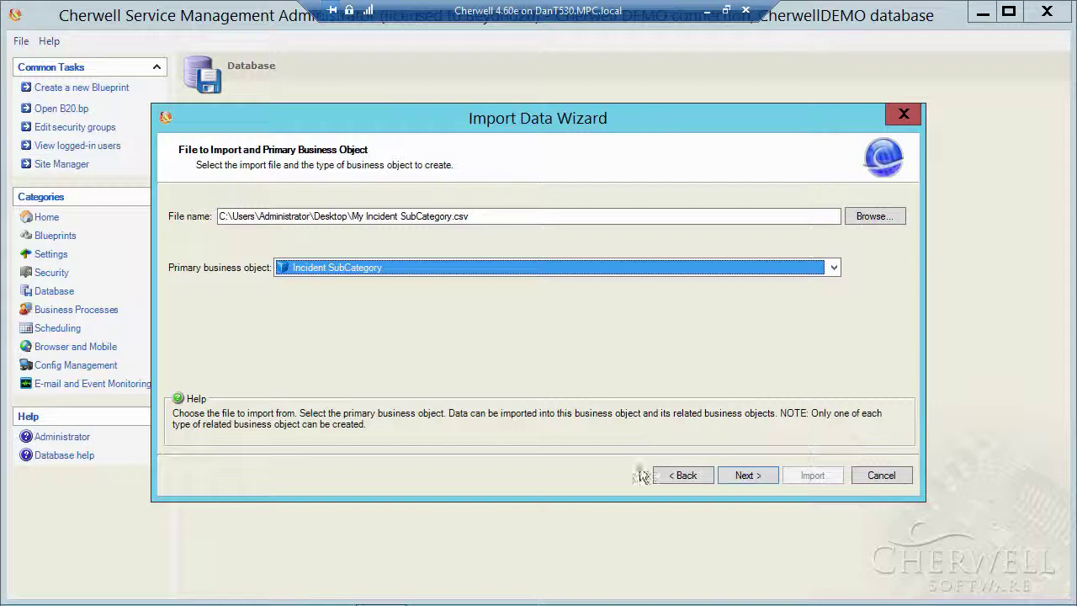
click(736, 477)
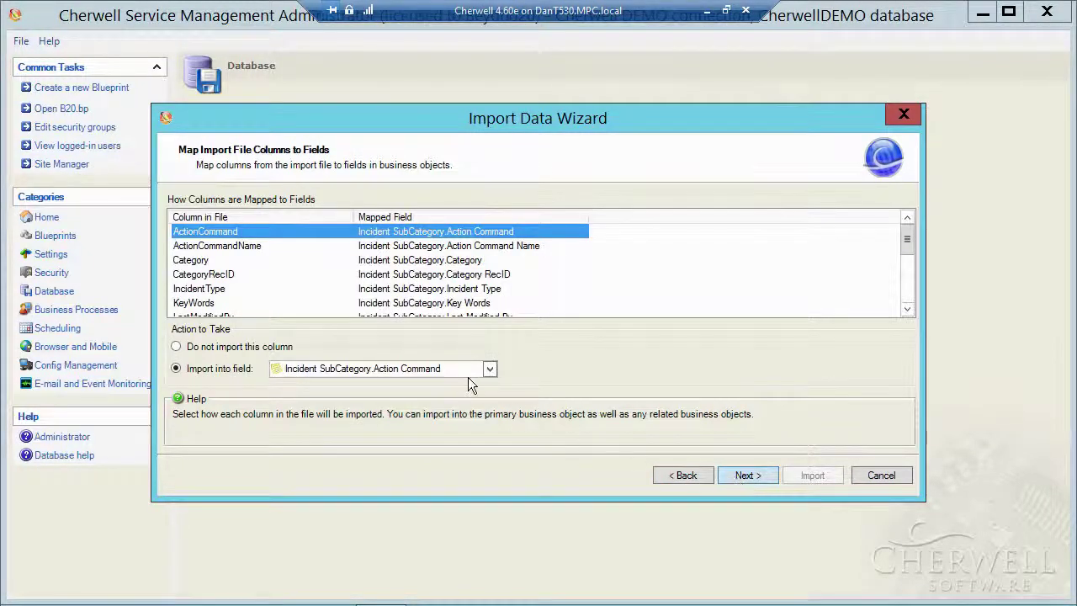
click(740, 475)
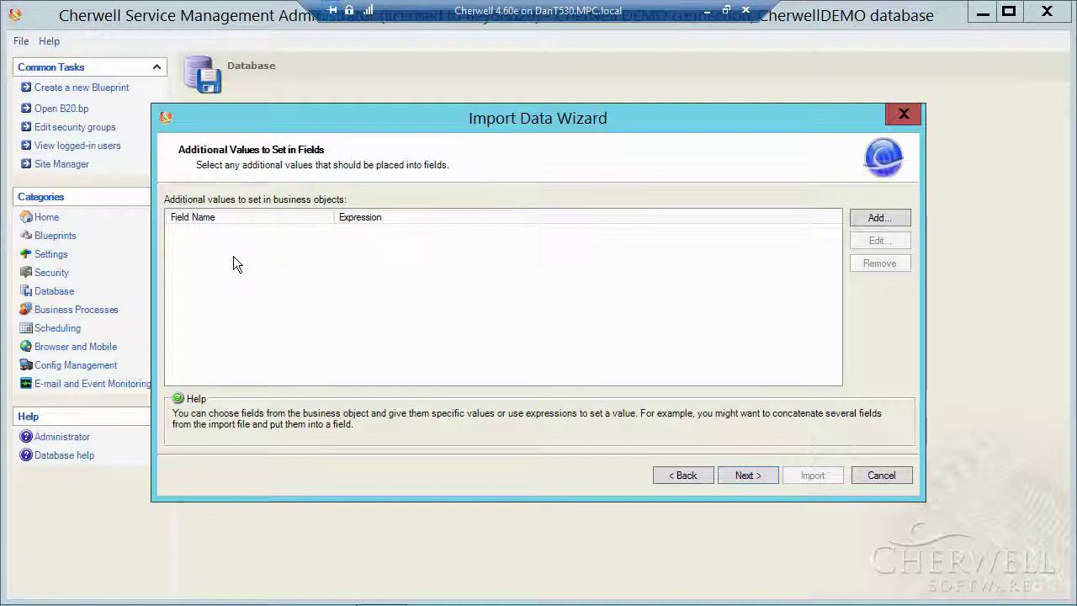
- Try to populate the Incident SubCategory Service field by concatenating the LastModifiedBy and LastModifiedByID columns, and cancel the addition
click(876, 218)
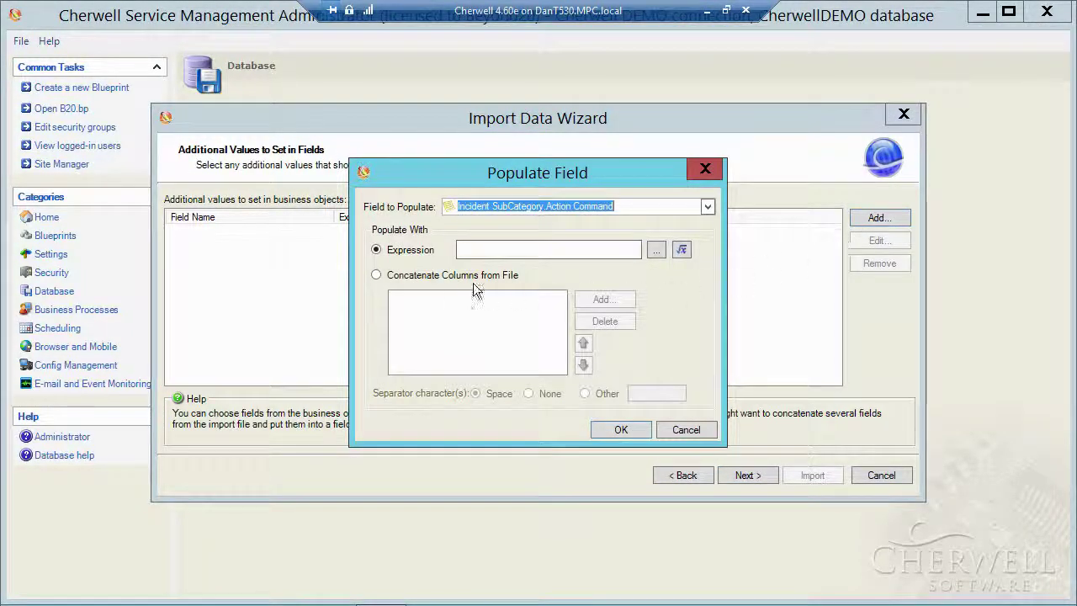
click(378, 276)
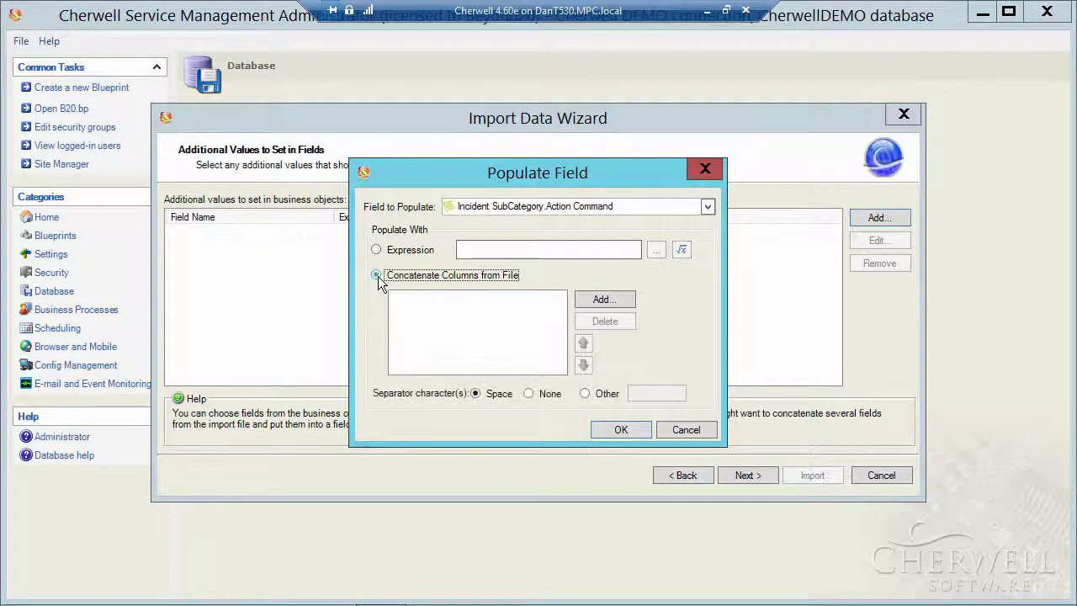
click(603, 299)
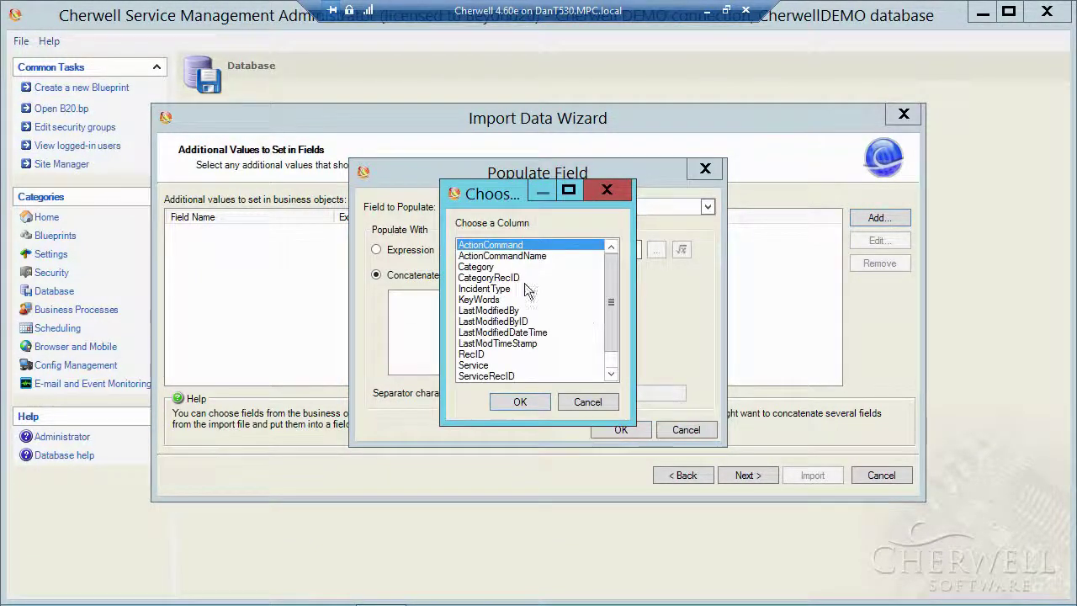
click(475, 311)
click(520, 402)
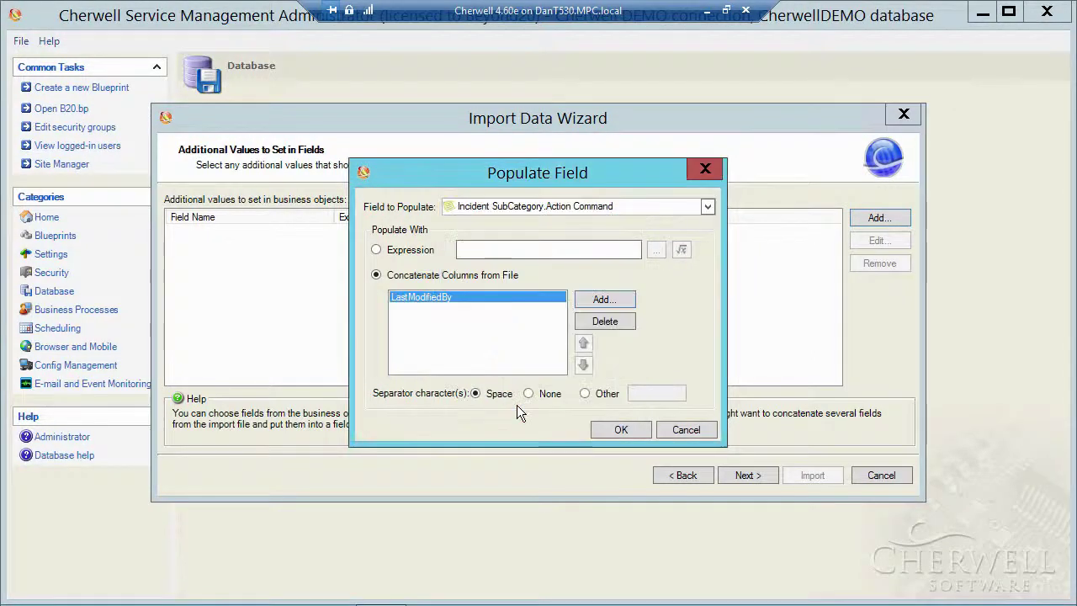
click(596, 300)
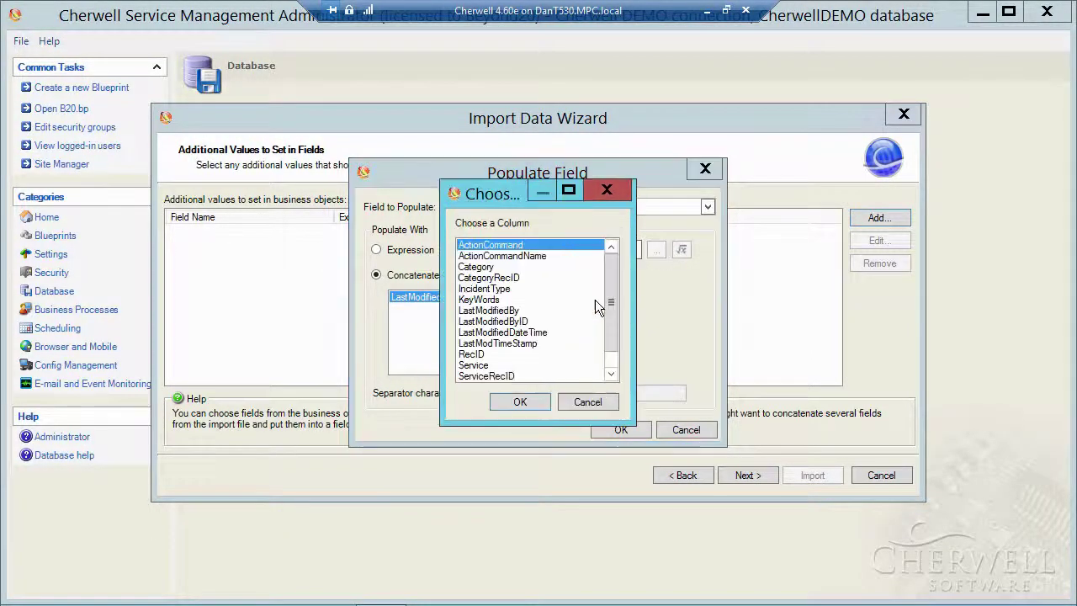
click(493, 321)
click(520, 401)
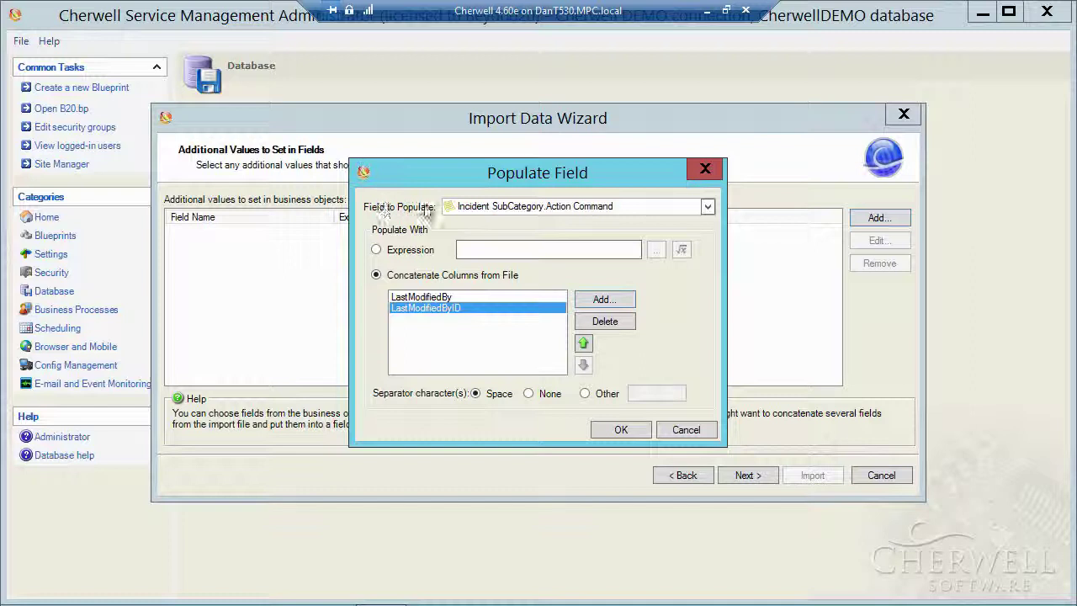
click(707, 207)
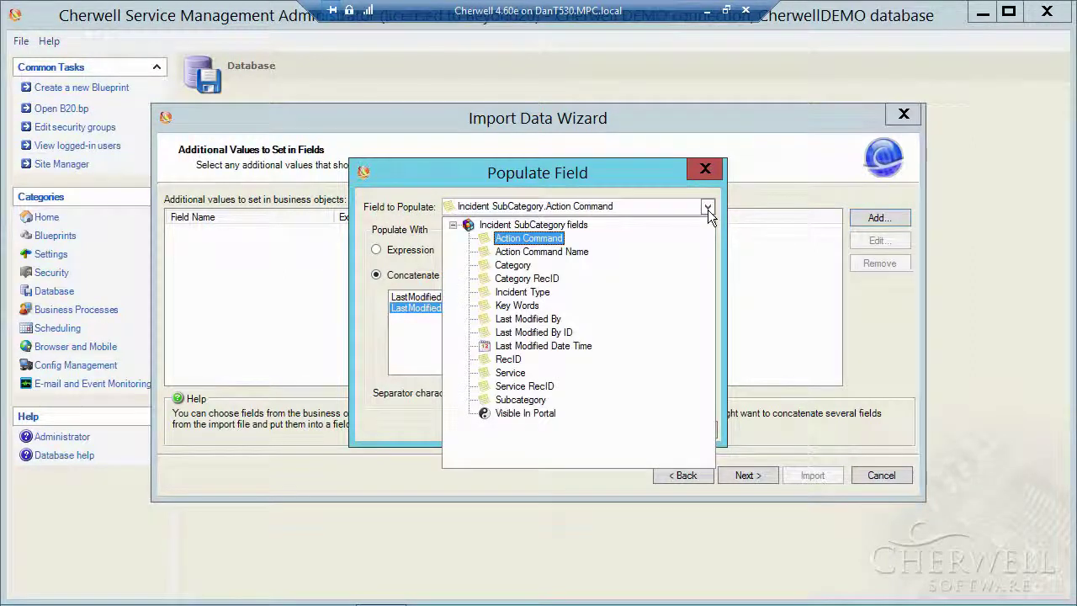
click(508, 376)
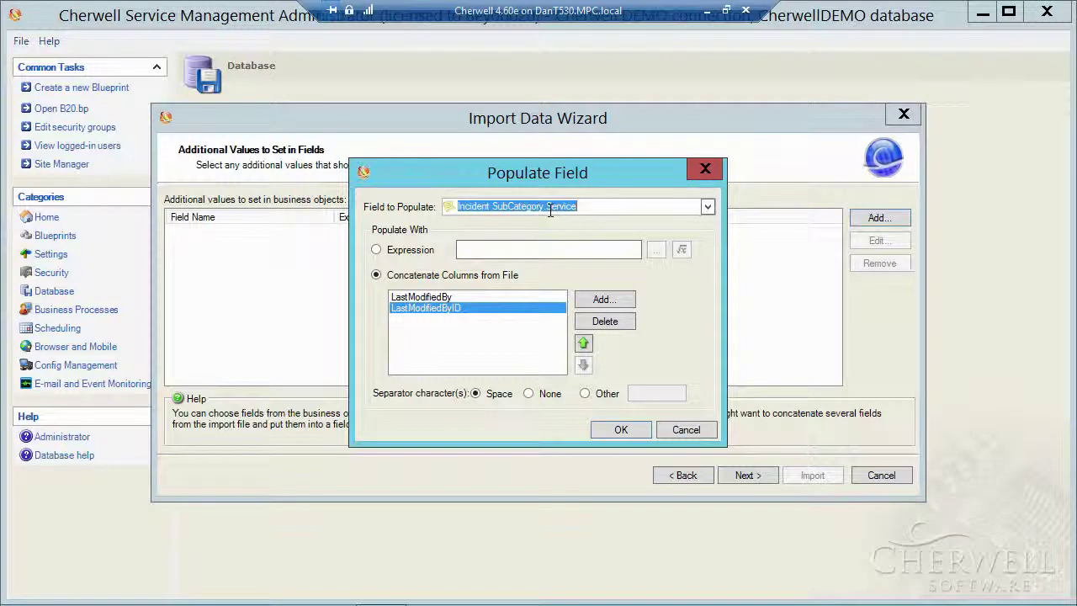
click(672, 430)
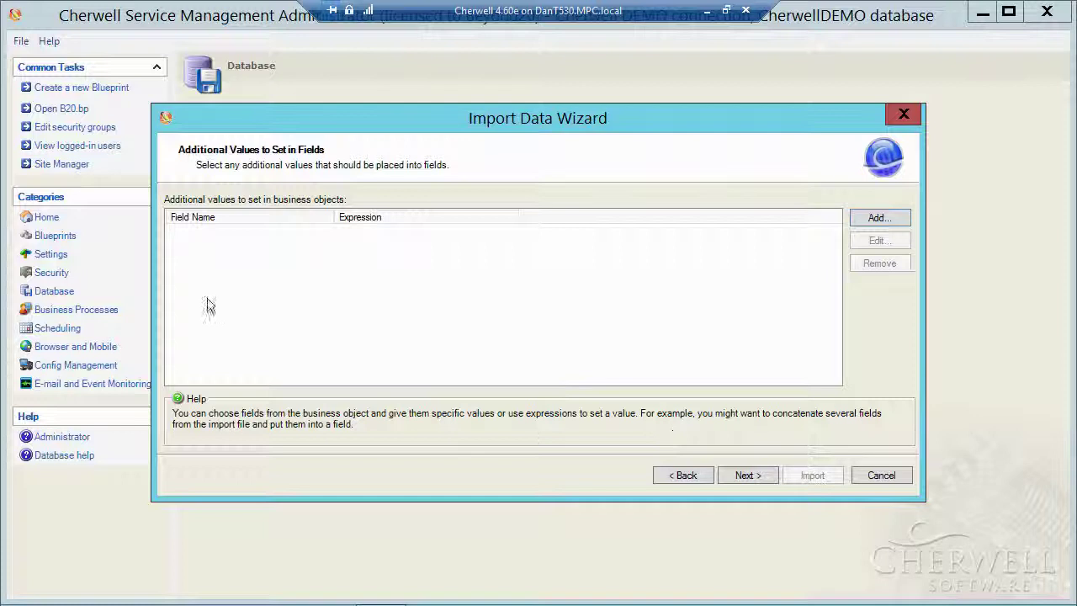
- Set the import to delete existing Incident SubCategory data first, without ignoring duplicates, and run a test import from the summary
click(749, 476)
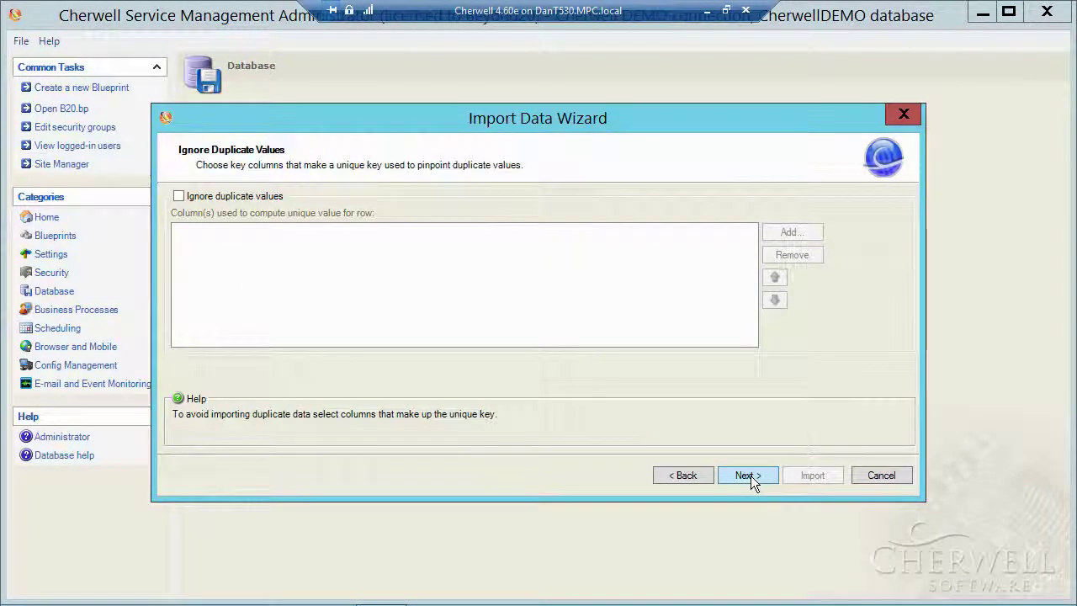
click(743, 476)
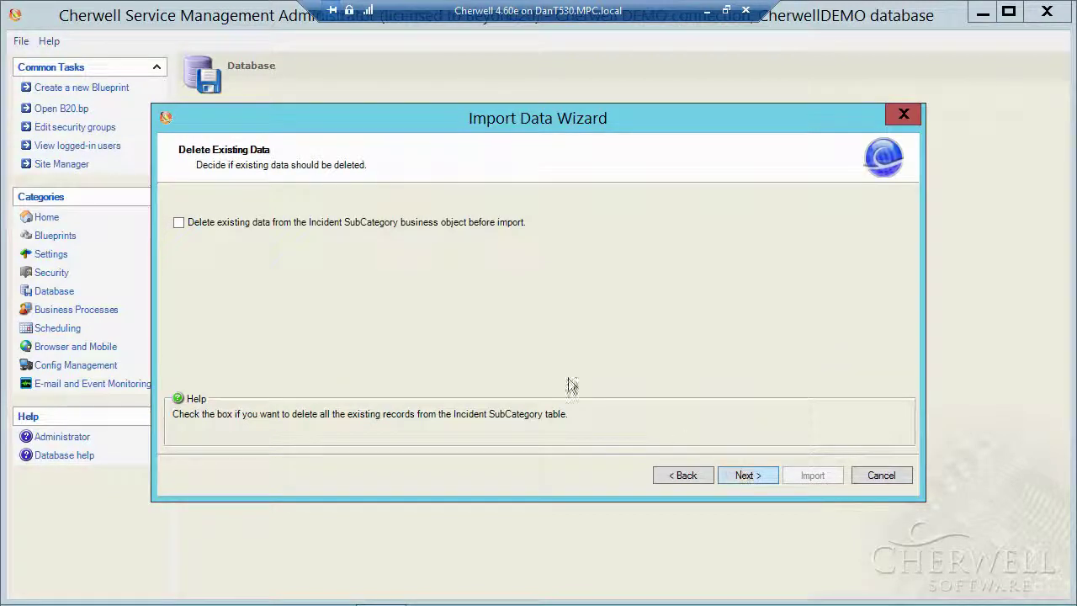
click(179, 222)
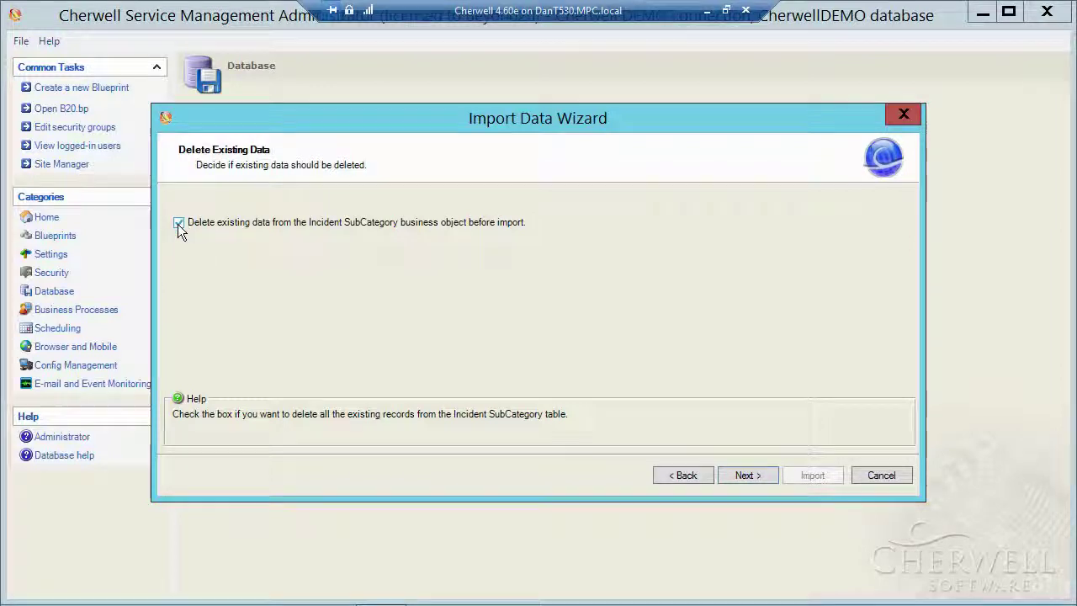
click(745, 476)
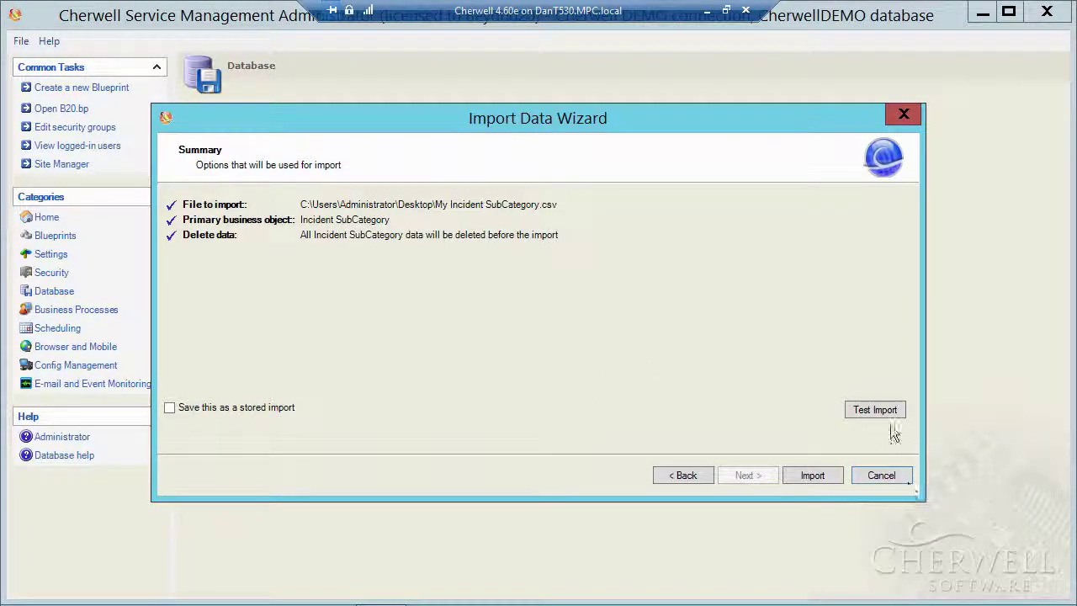
click(863, 414)
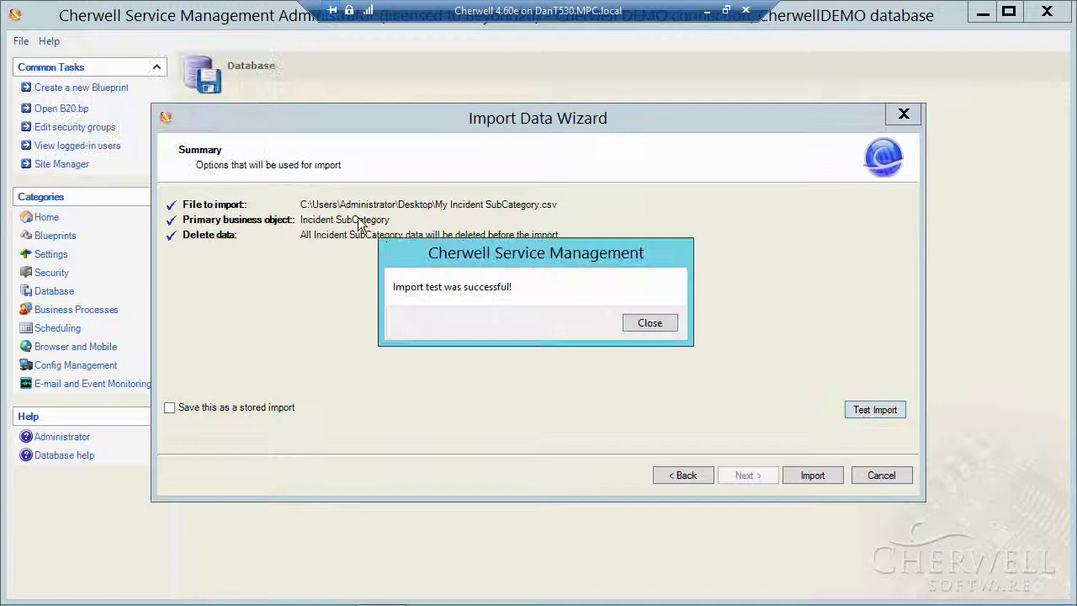
click(648, 323)
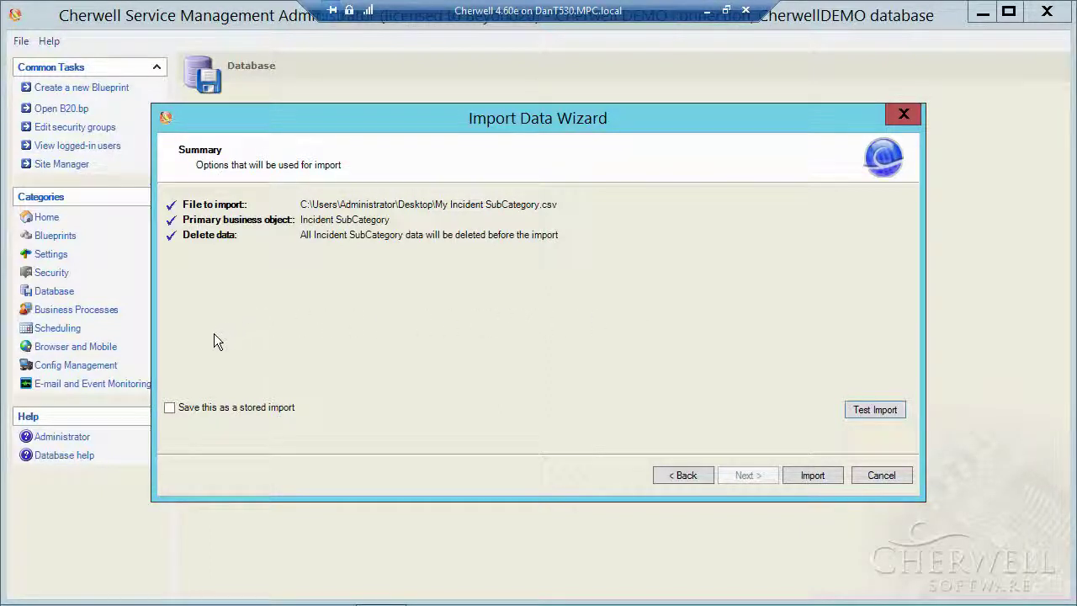
- Save the configuration as a stored import named Incident SubCat Import and run the import
click(169, 409)
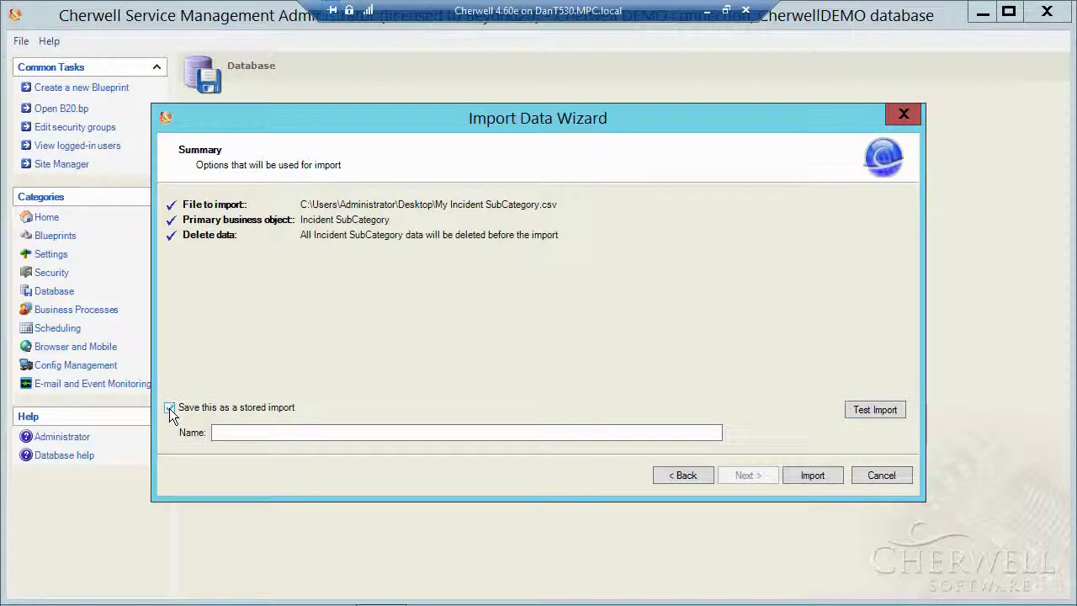
click(223, 435)
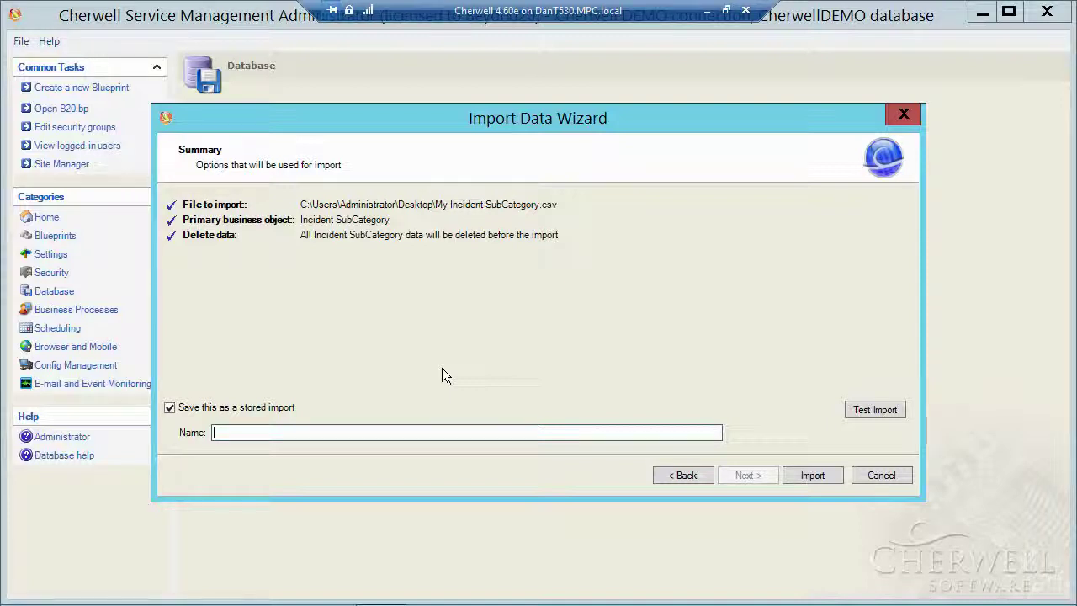
text(Incident SubCat I)
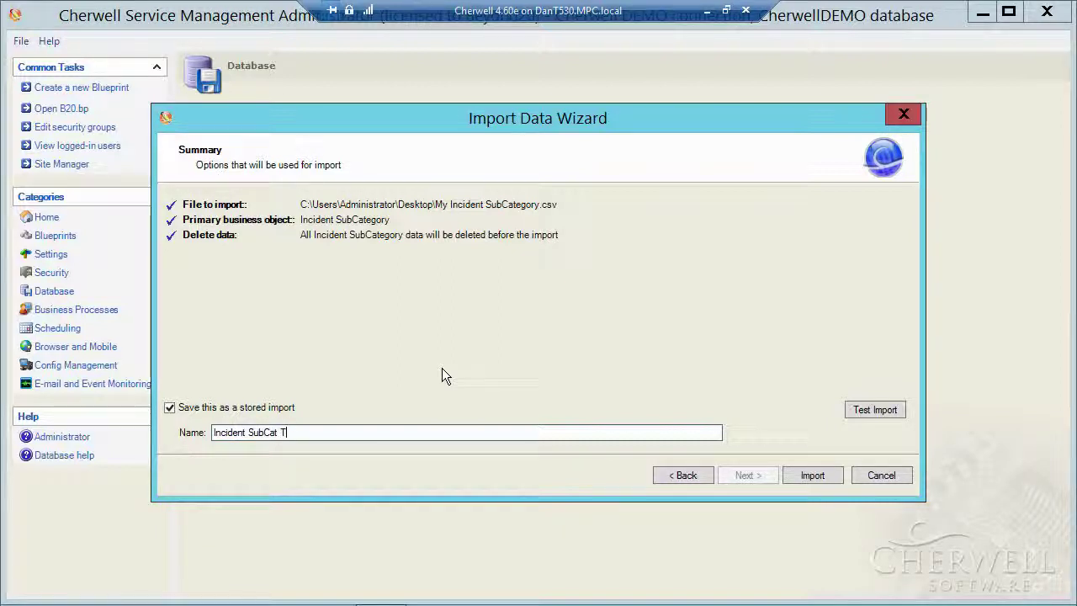
text(mport)
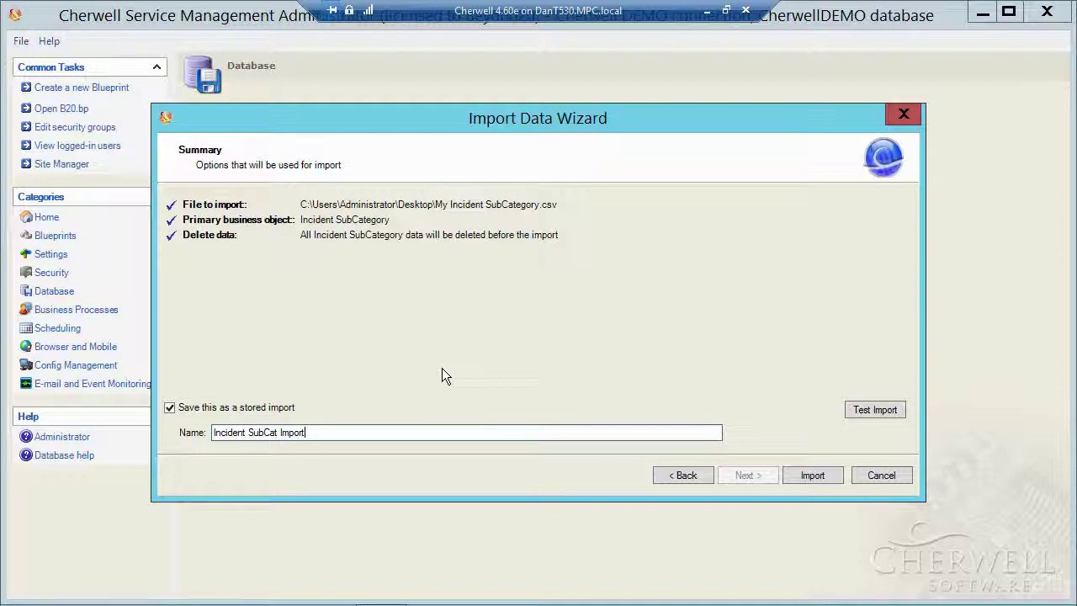
click(810, 477)
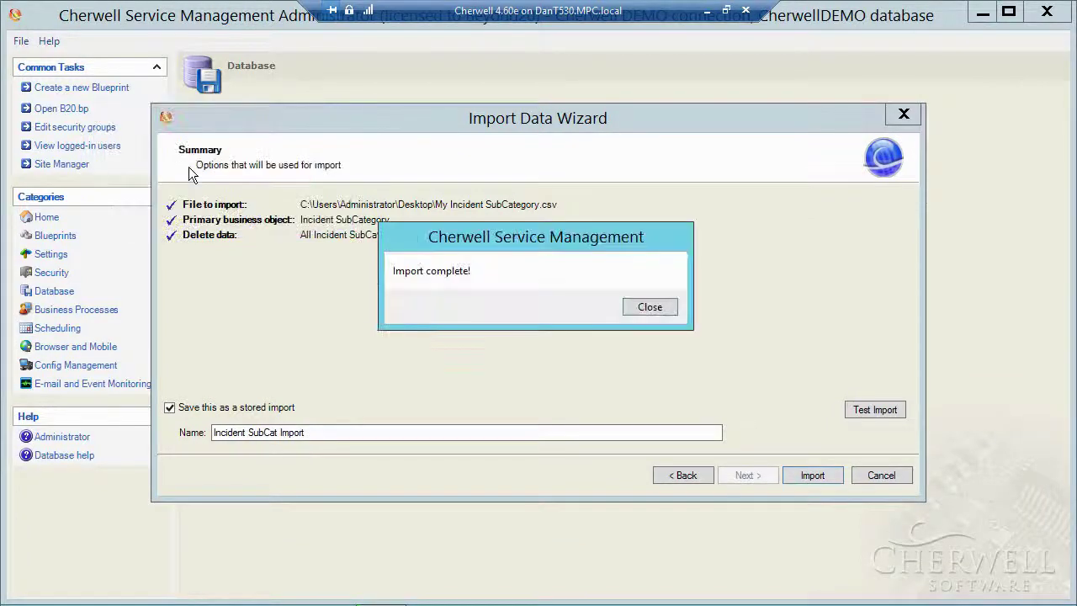
click(648, 307)
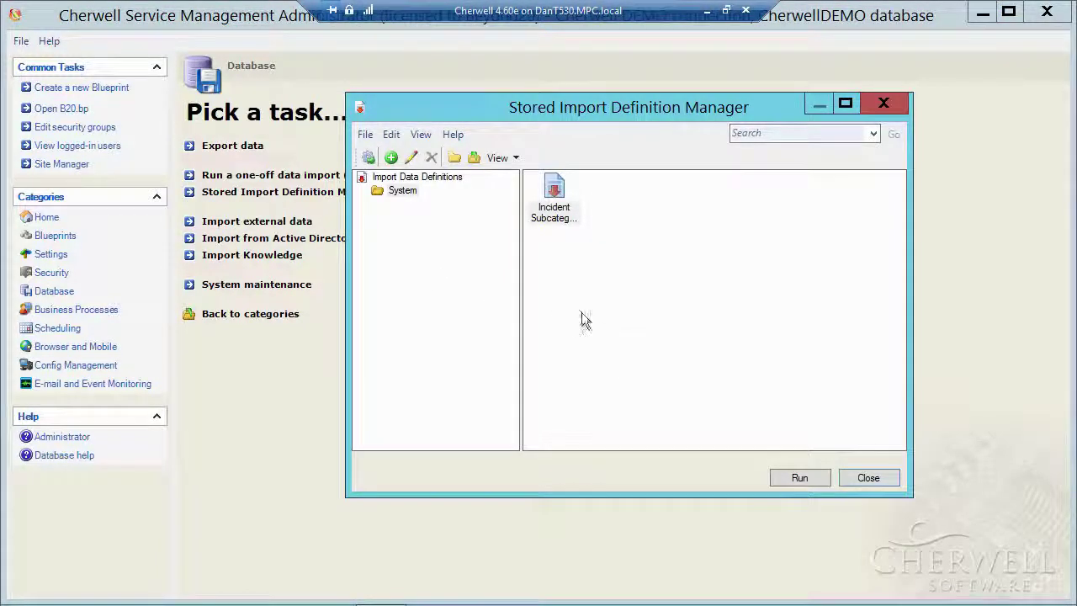
- Open the Incident Subcategory Import stored definition for editing, review its file and business object, and close without changes
right_click(560, 196)
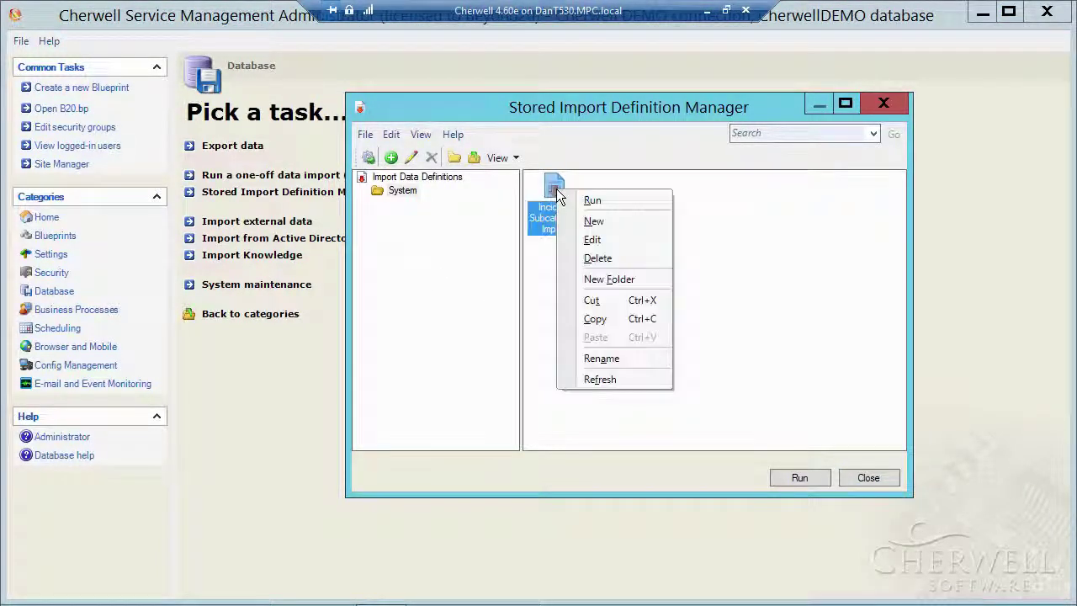
click(605, 241)
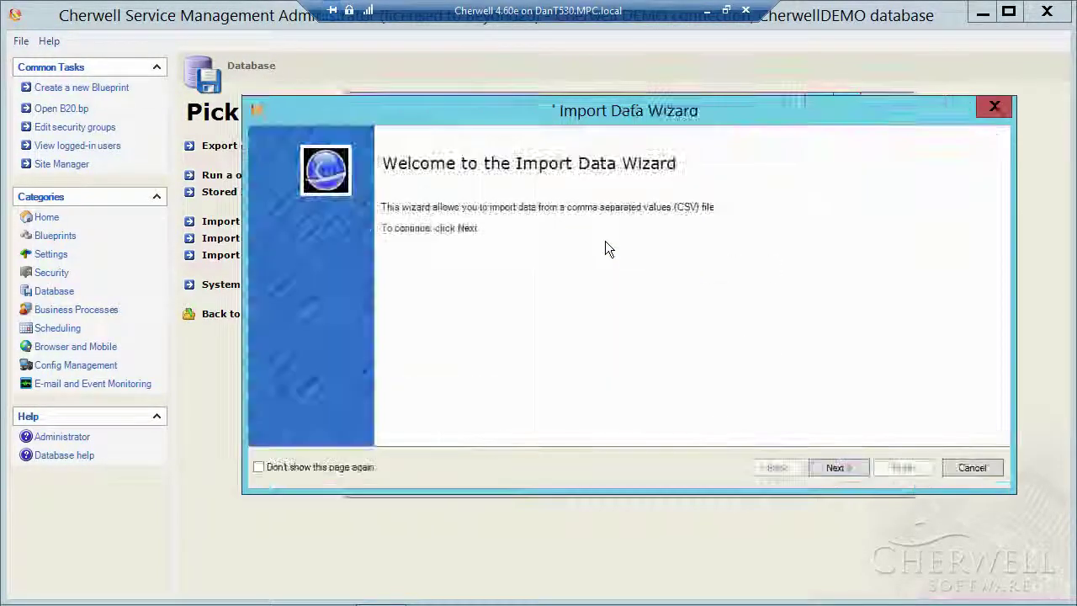
click(839, 468)
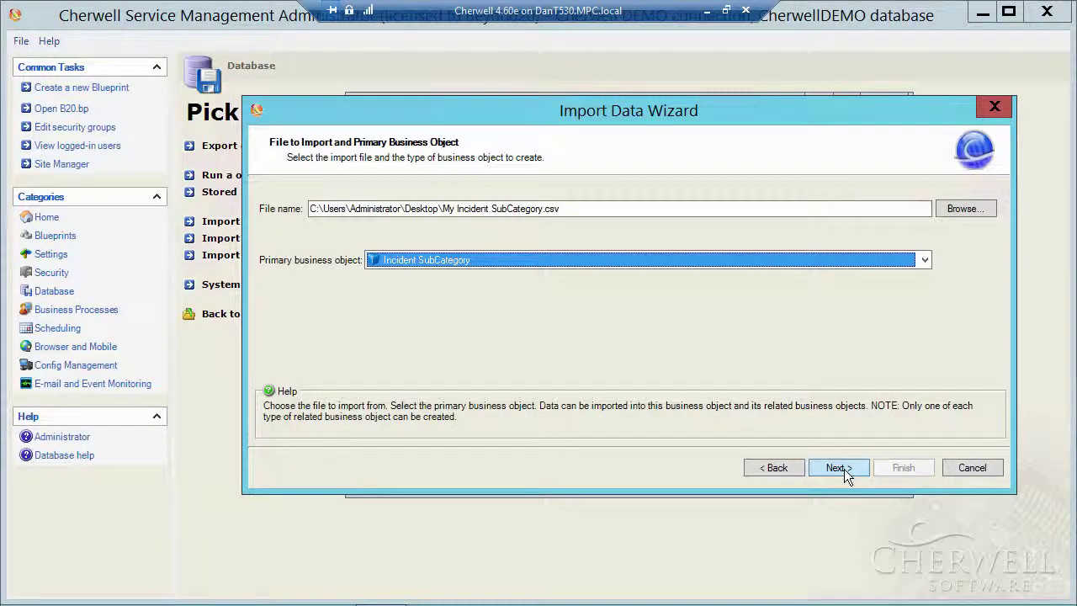
click(972, 468)
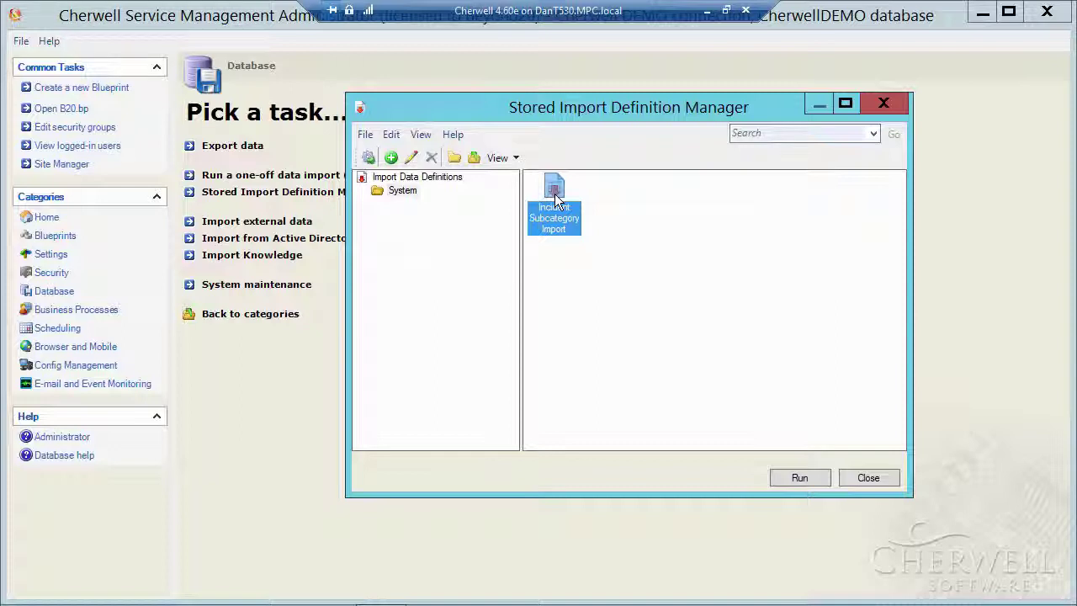
click(870, 478)
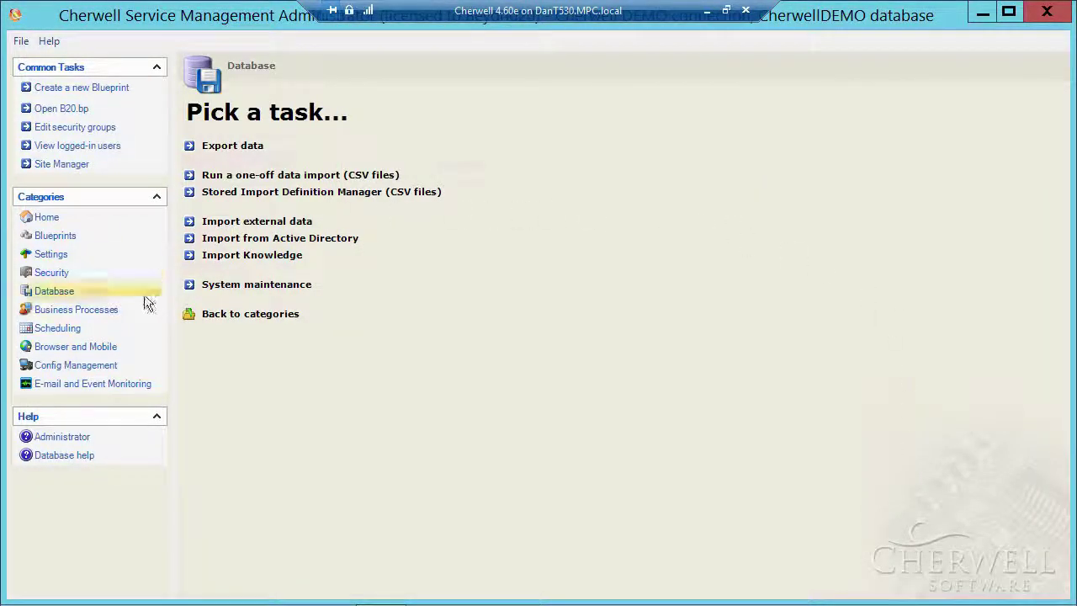
- Open Table Management from the settings and display the Incident SubCategory records
click(54, 256)
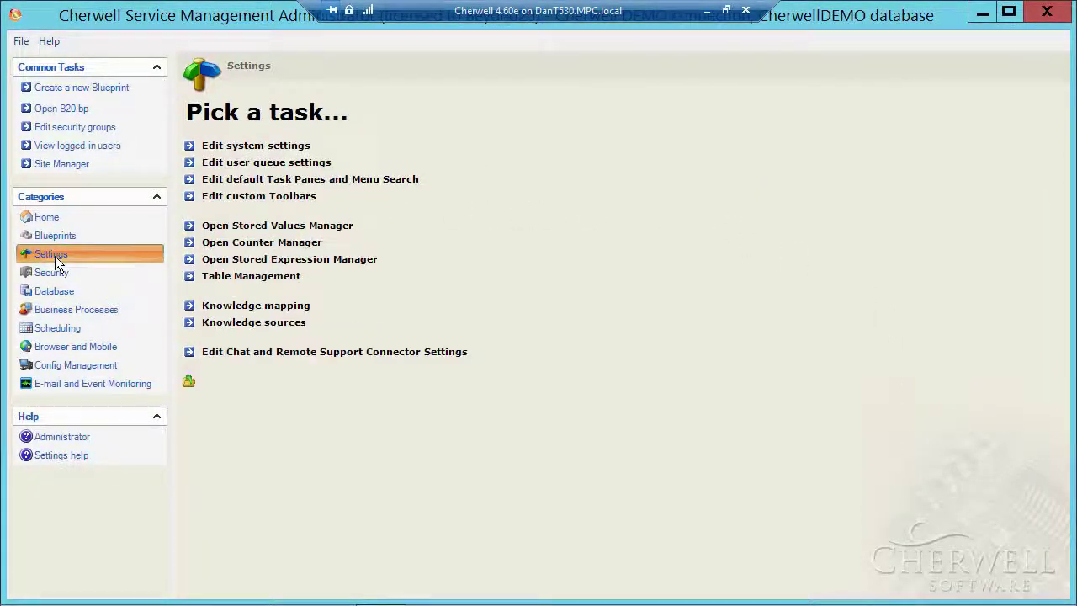
click(242, 280)
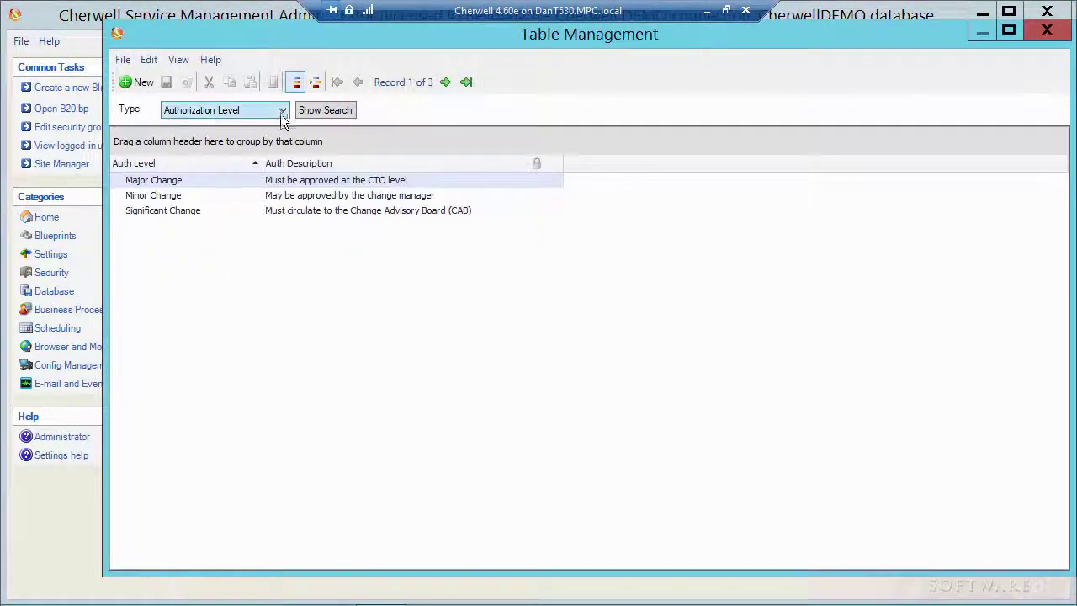
click(283, 111)
drag(285, 160, 282, 244)
click(243, 246)
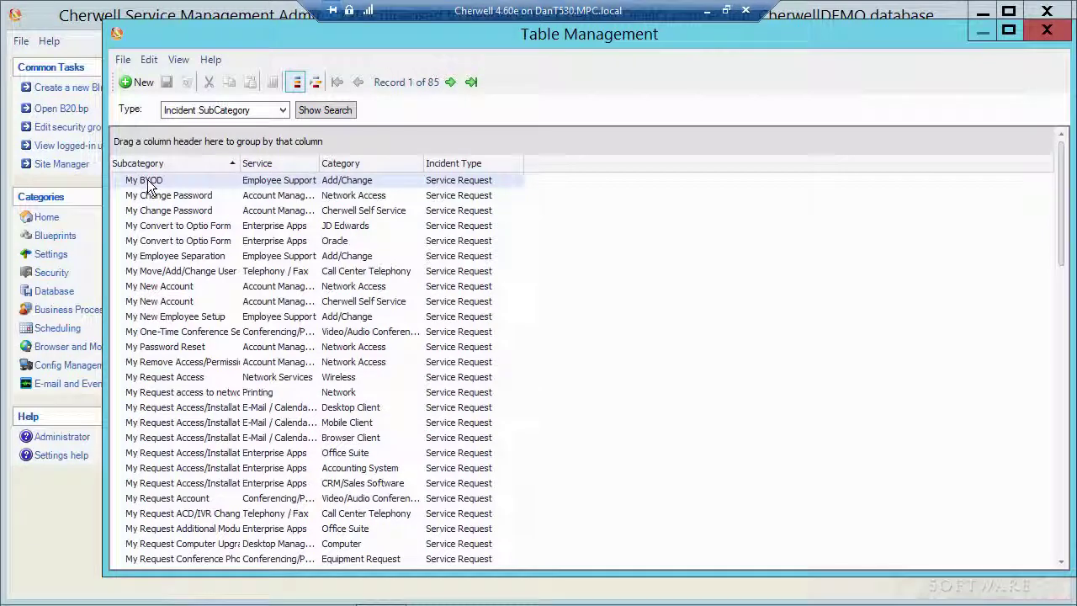
- Step through the imported Incident SubCategory records up to the fifth one
click(450, 82)
click(450, 82)
click(450, 81)
click(450, 81)
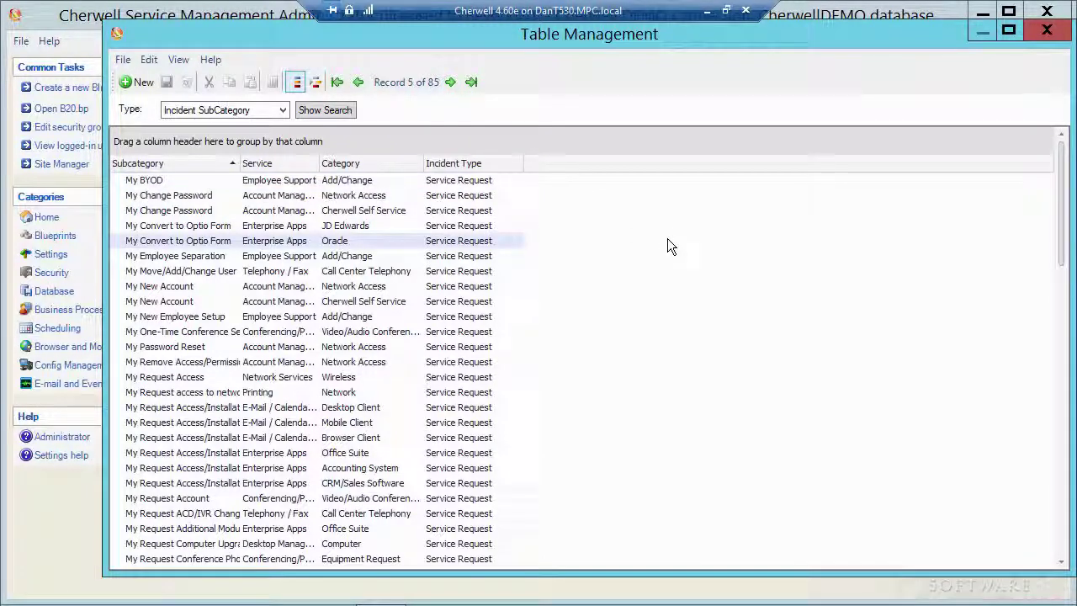